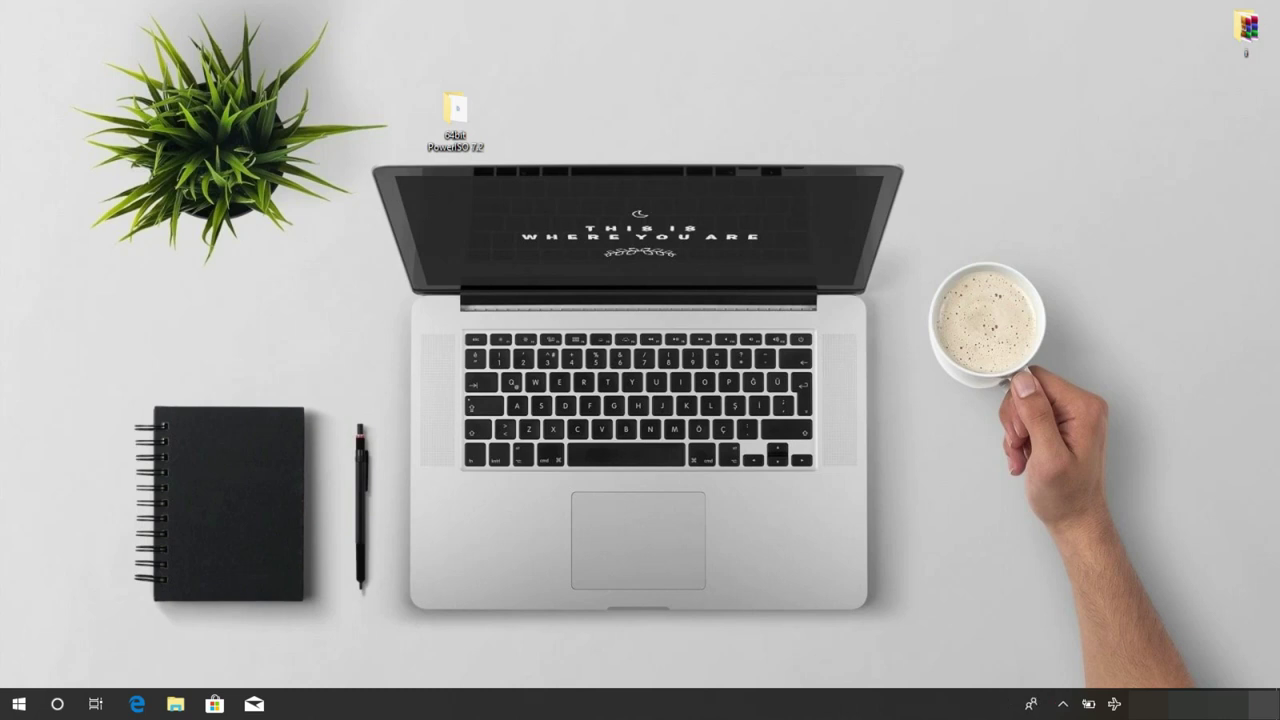
Step: Open the 64bit PowerISO 7.2 desktop folder and run the PowerISO.7.2 (64 bit) installer as administrator
{"action": "left_click_drag", "start_coordinate": [618, 214], "coordinate": [364, 50]}
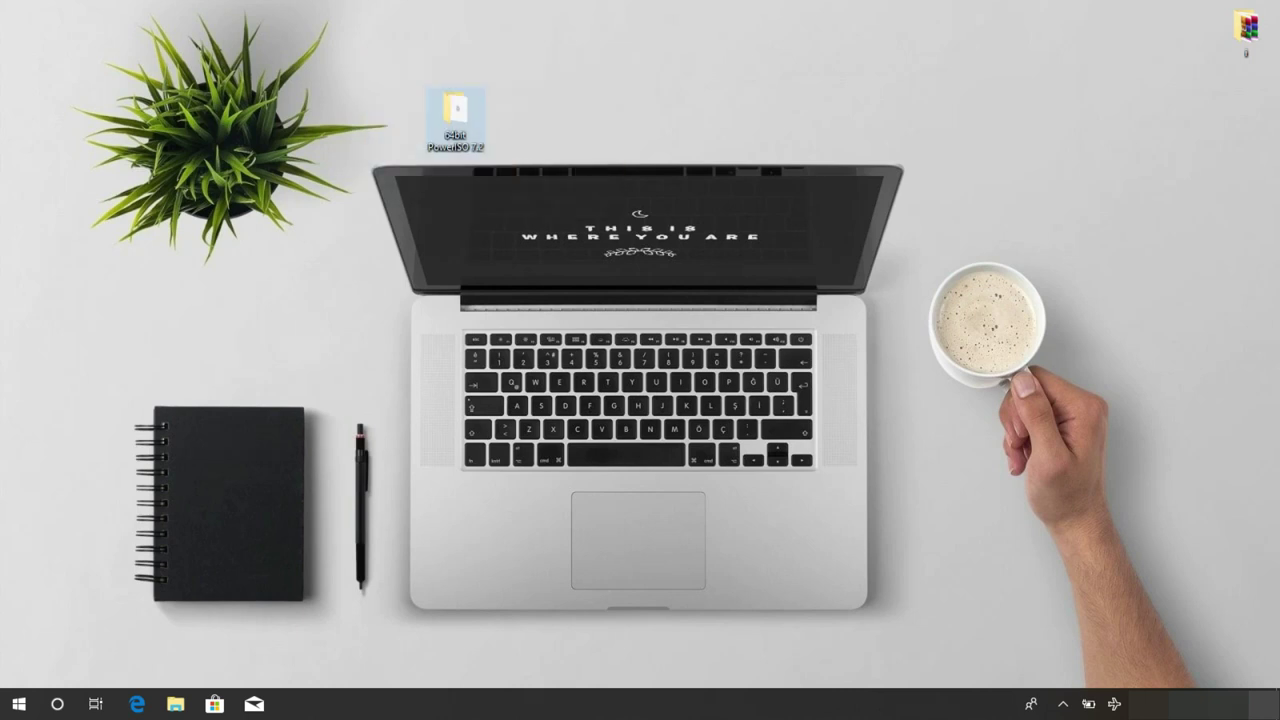
{"action": "key", "text": "super+plus"}
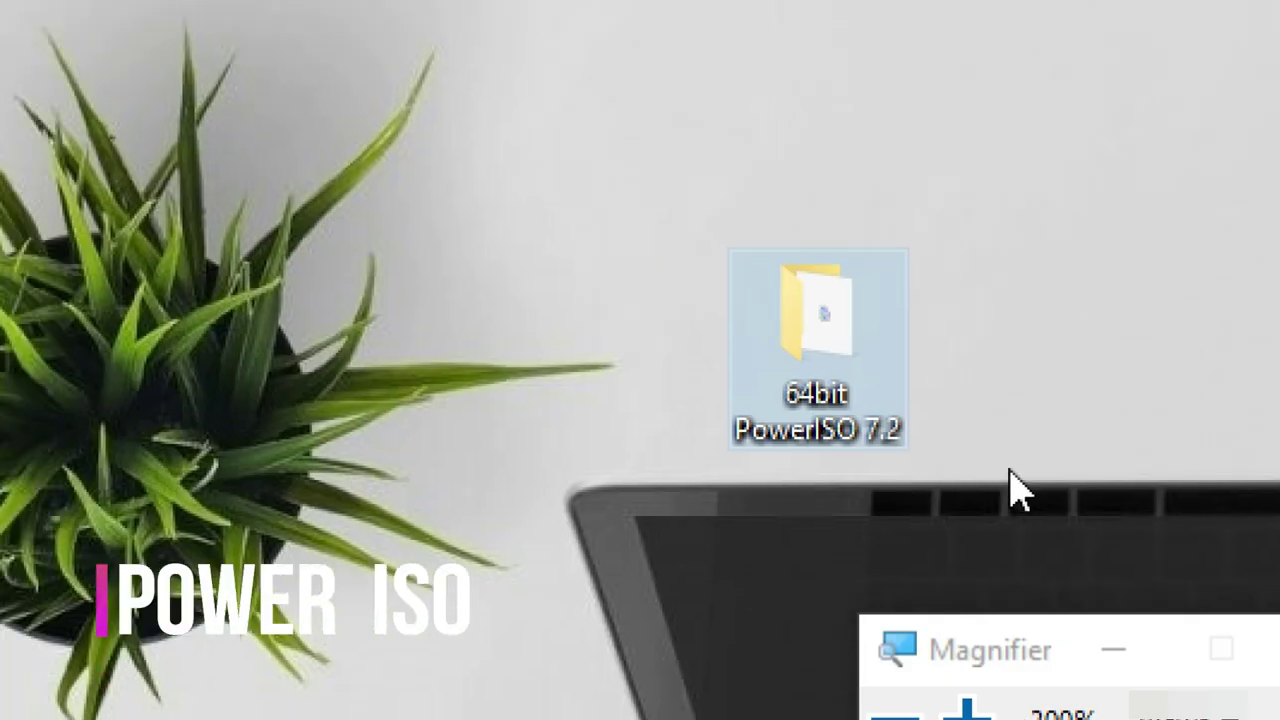
{"action": "key", "text": "super+minus"}
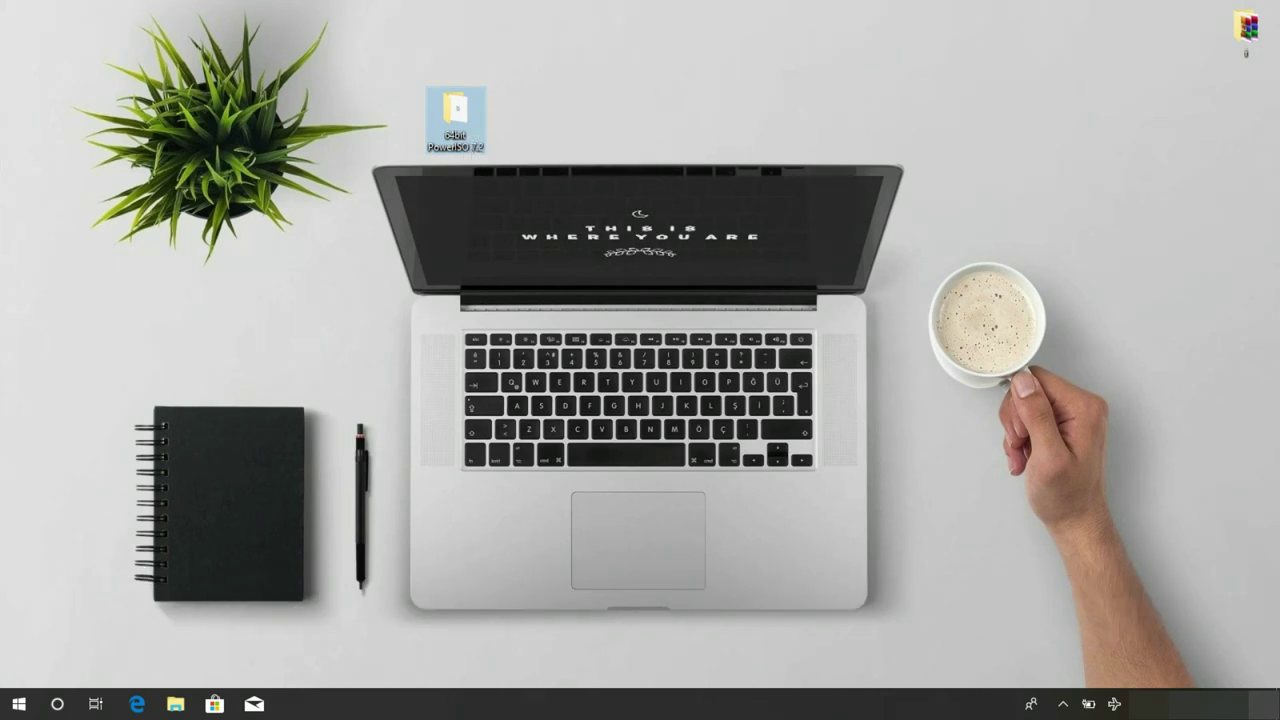
{"action": "key", "text": "Return"}
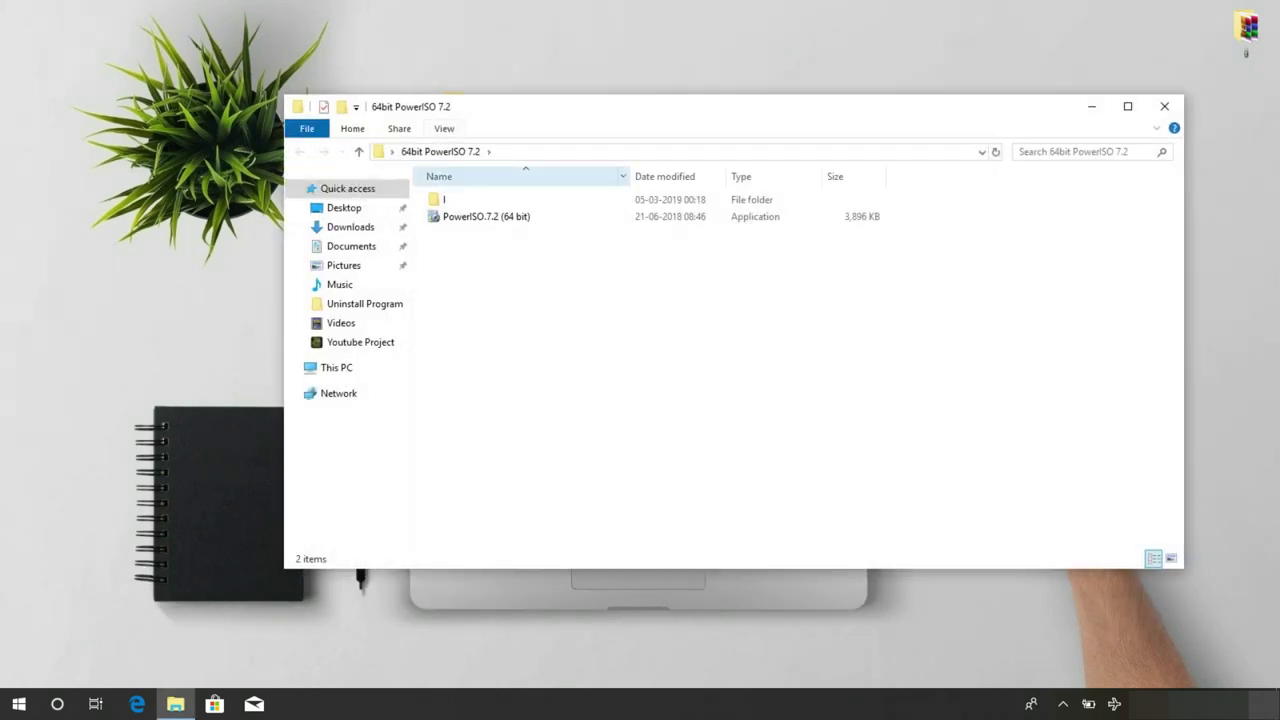
{"action": "left_click", "coordinate": [486, 216]}
{"action": "right_click", "coordinate": [476, 217]}
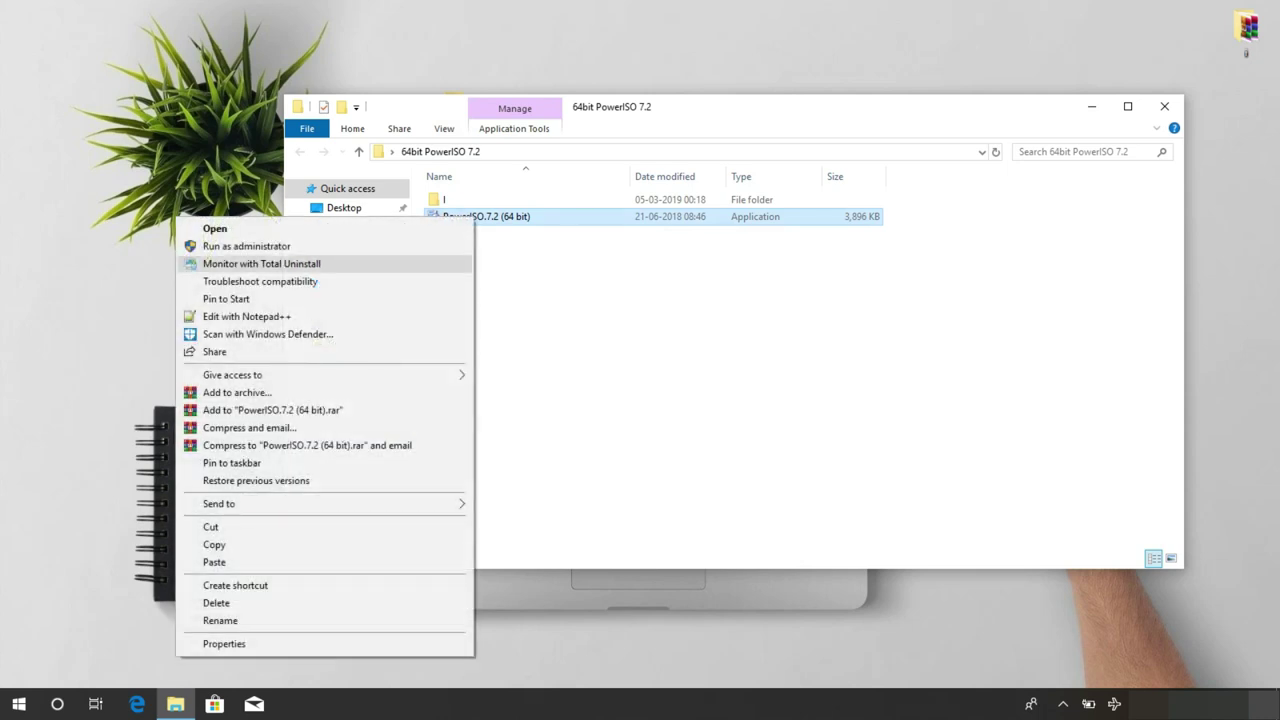
{"action": "key", "text": "Up"}
{"action": "key", "text": "Return"}
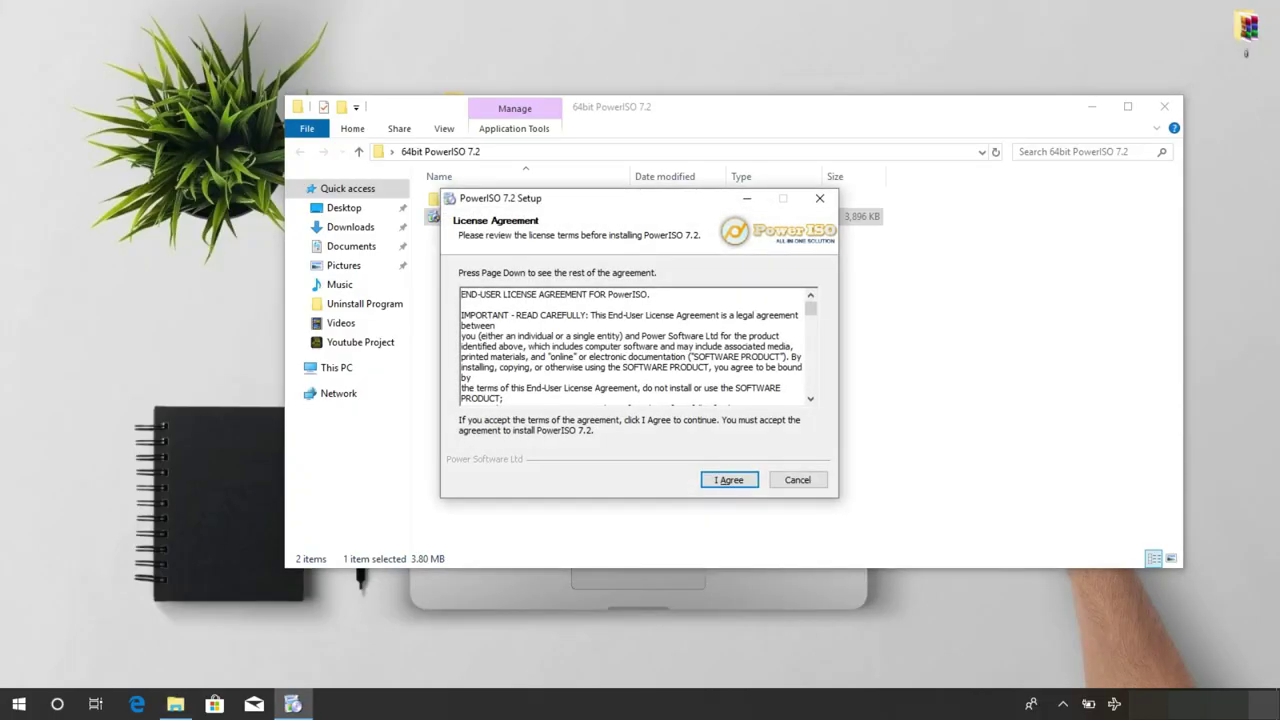
Step: Accept the license agreement, install PowerISO 7.2 with the default settings and finish the setup
{"action": "key", "text": "Return"}
{"action": "key", "text": "Return"}
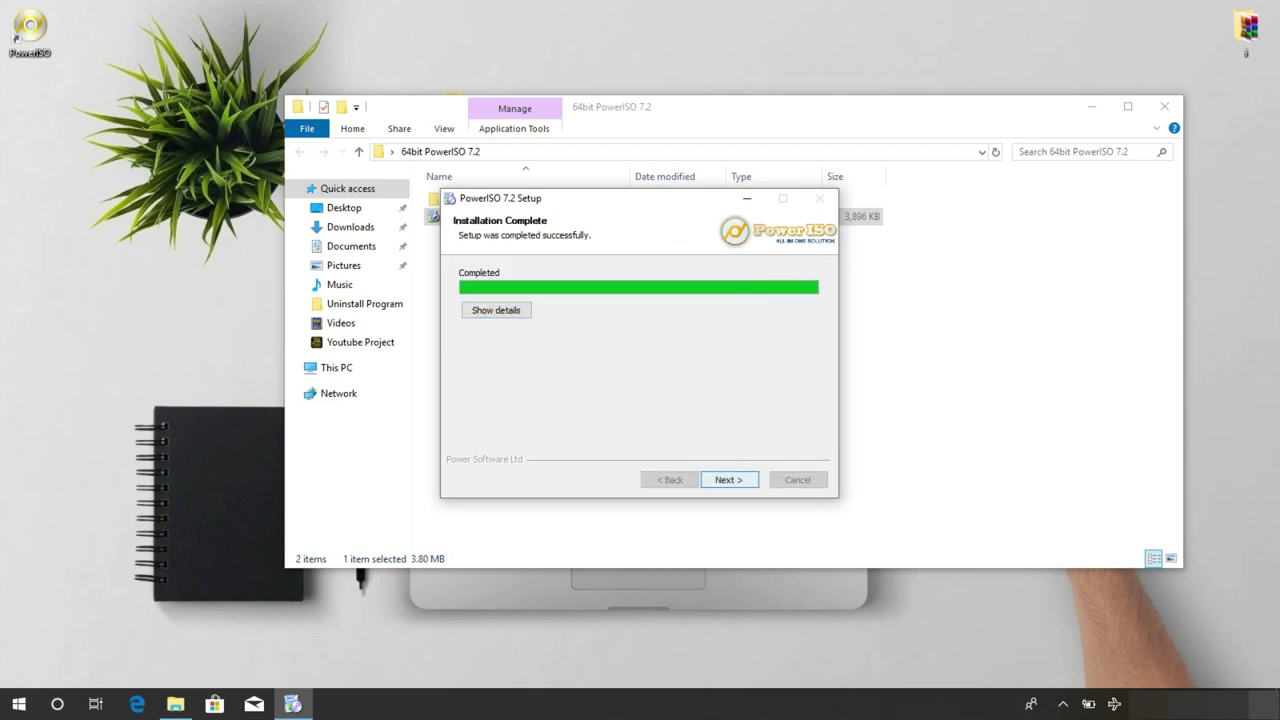
{"action": "key", "text": "Return"}
{"action": "key", "text": "Return"}
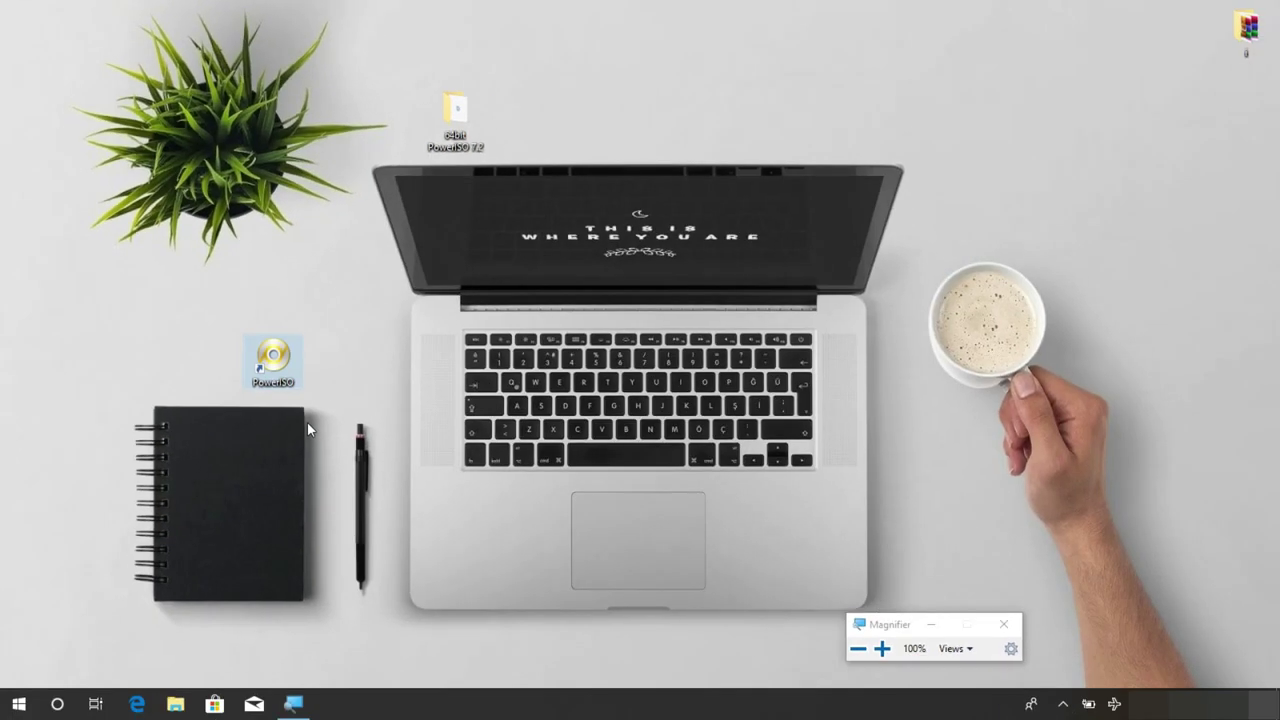
Step: Launch PowerISO and check the devices and drives in This PC for a virtual CD drive
{"action": "double_click", "coordinate": [393, 410]}
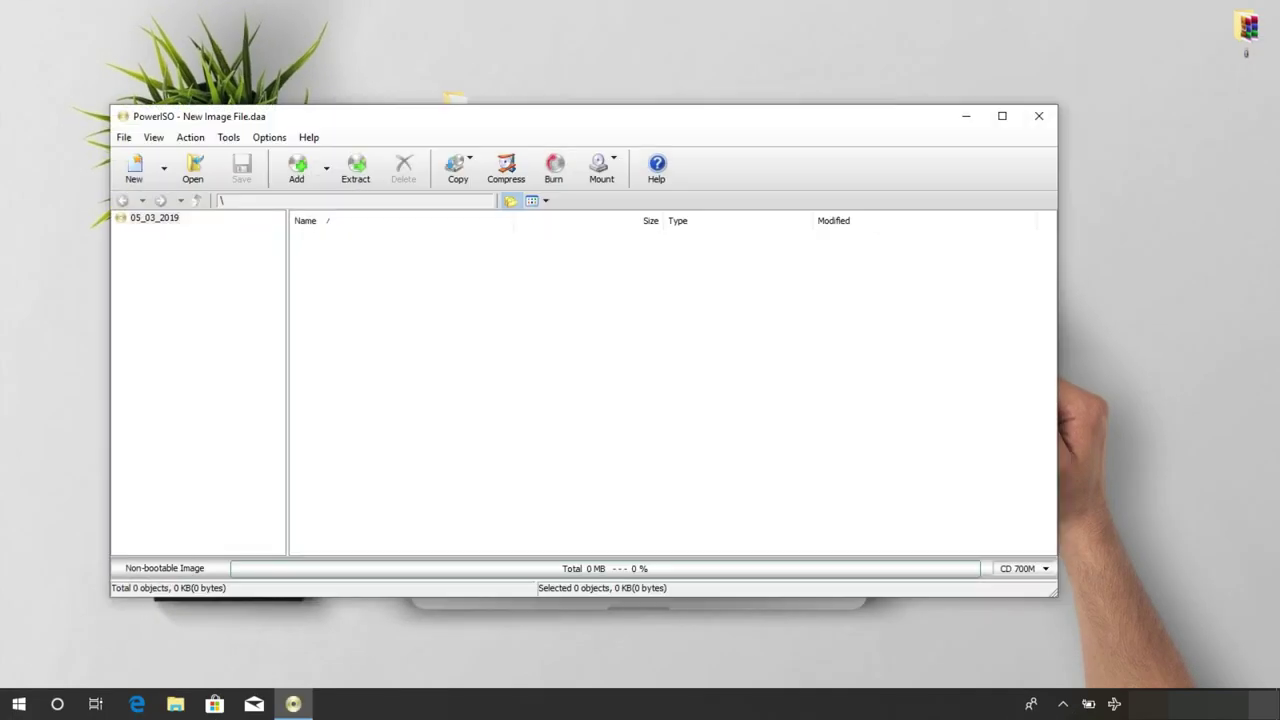
{"action": "key", "text": "super+e"}
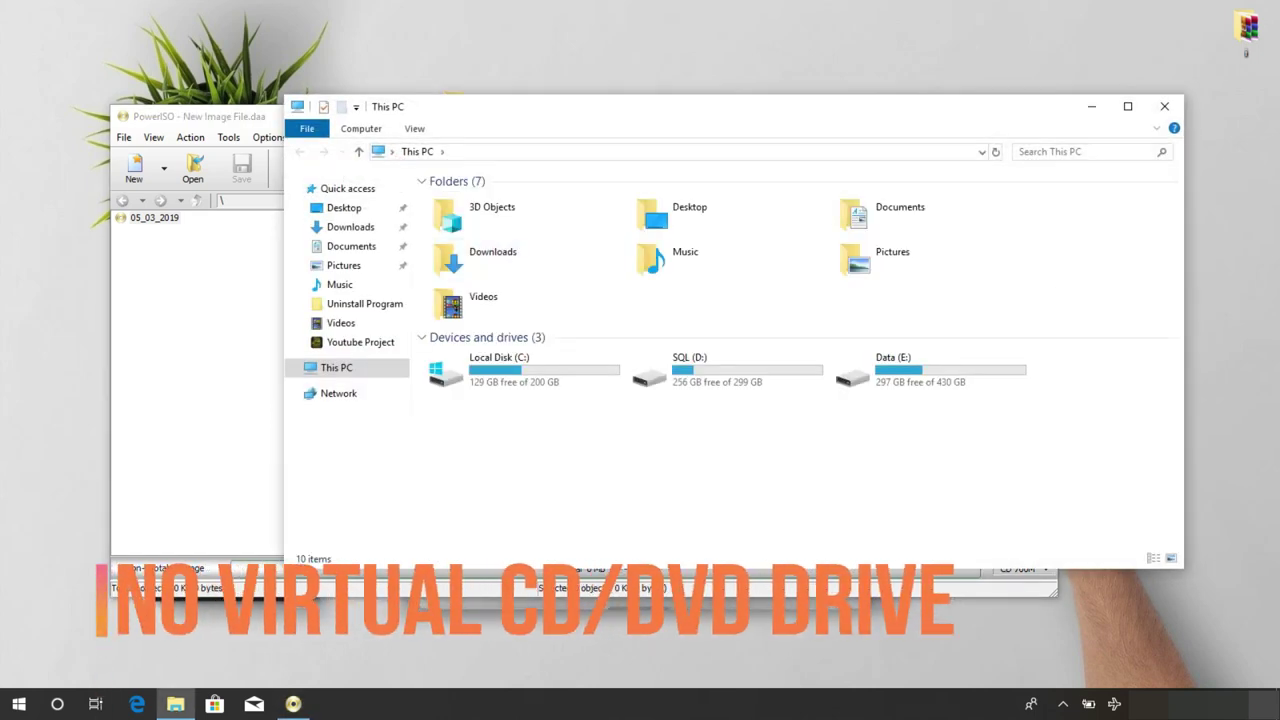
{"action": "left_click", "coordinate": [1164, 106]}
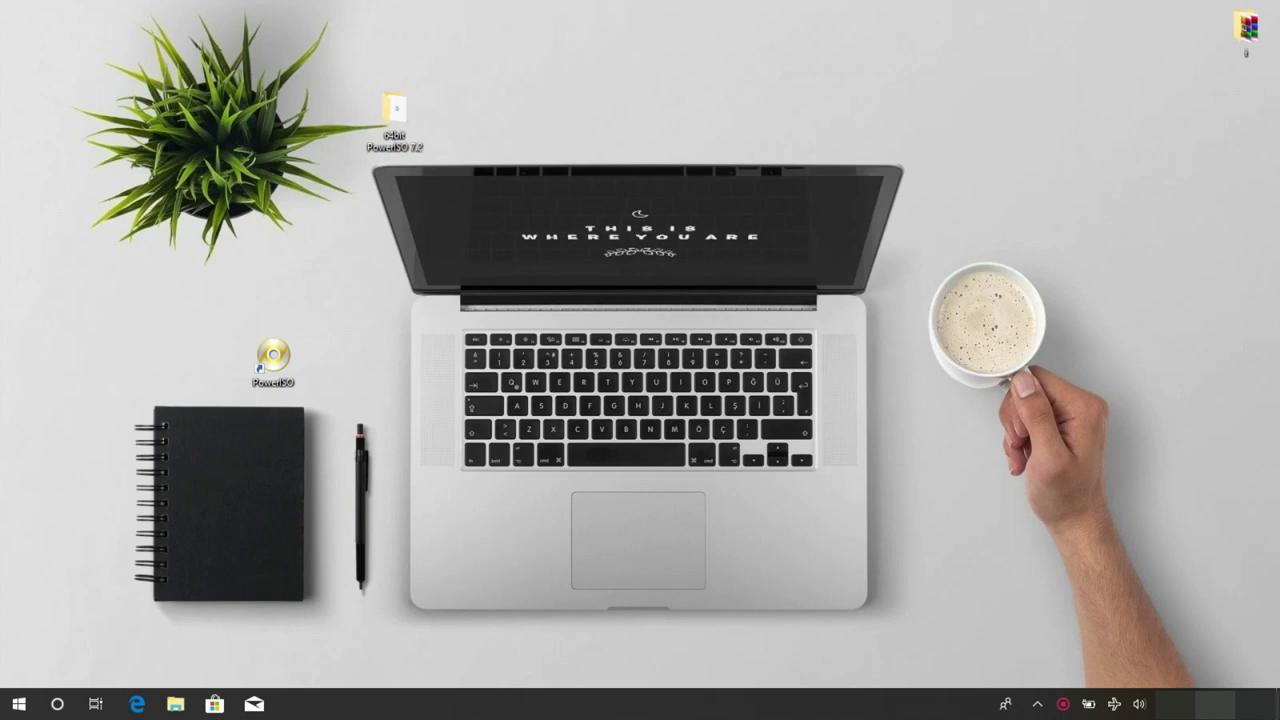
{"action": "key", "text": "super+e"}
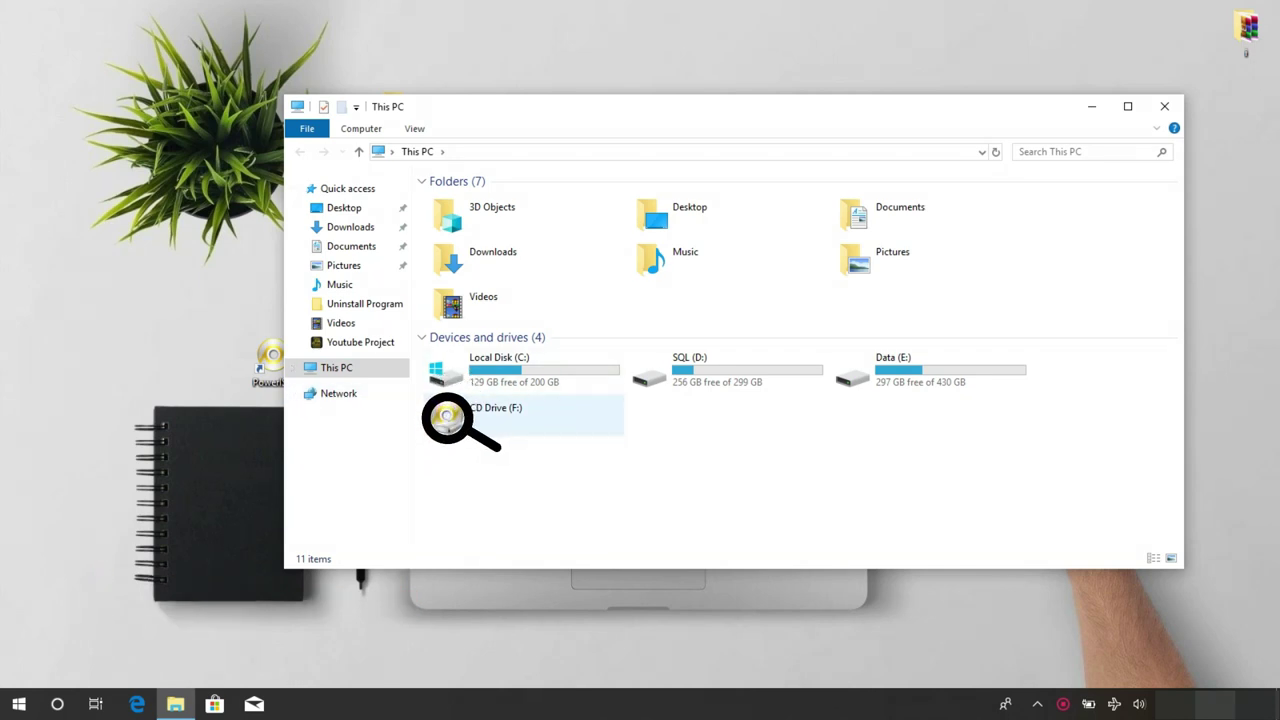
{"action": "left_click", "coordinate": [520, 414]}
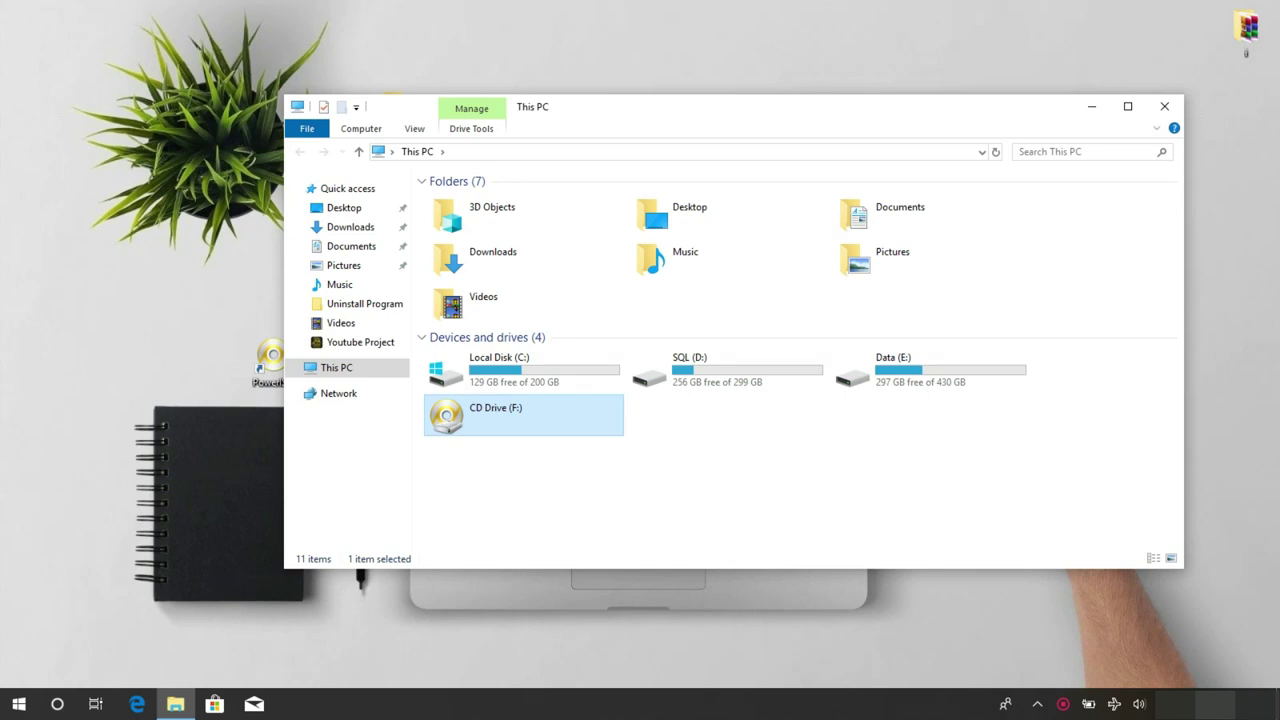
Step: Mount the Win7 All In One image from the ISO Files folder on drive D: to virtual drive F: with the PowerISO Virtual Drive Manager
{"action": "left_click", "coordinate": [1037, 704]}
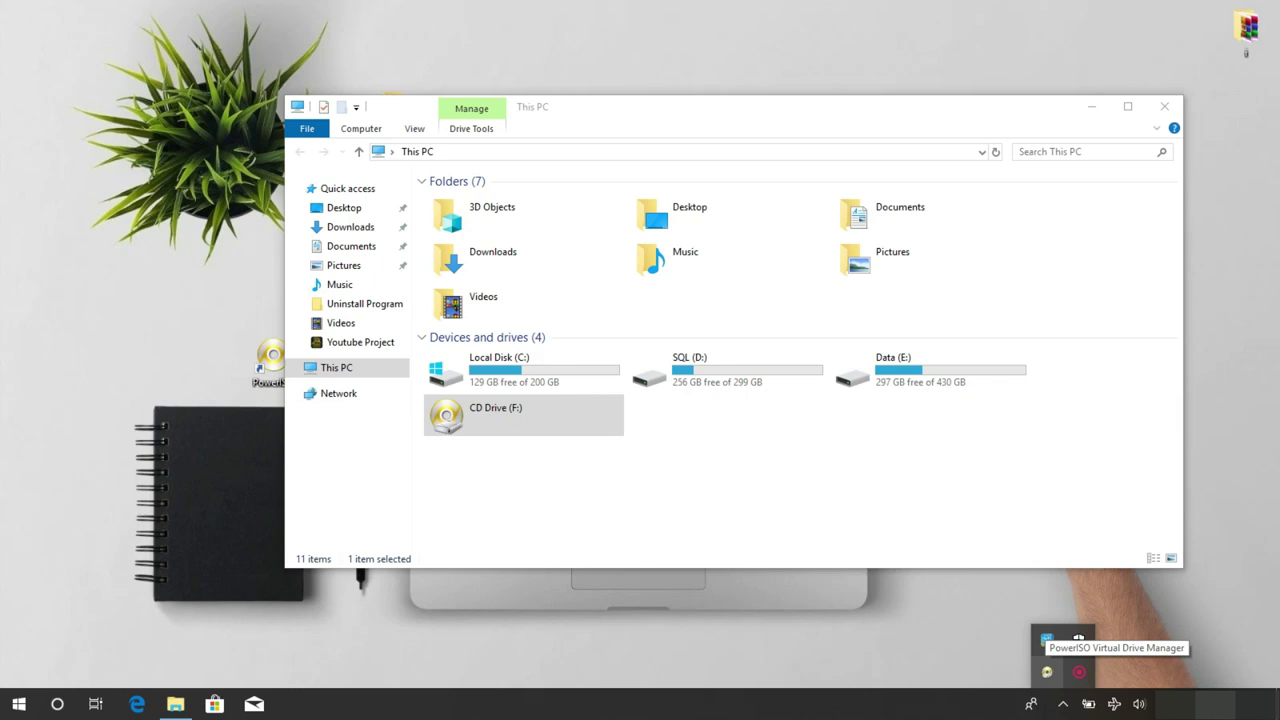
{"action": "right_click", "coordinate": [1046, 640]}
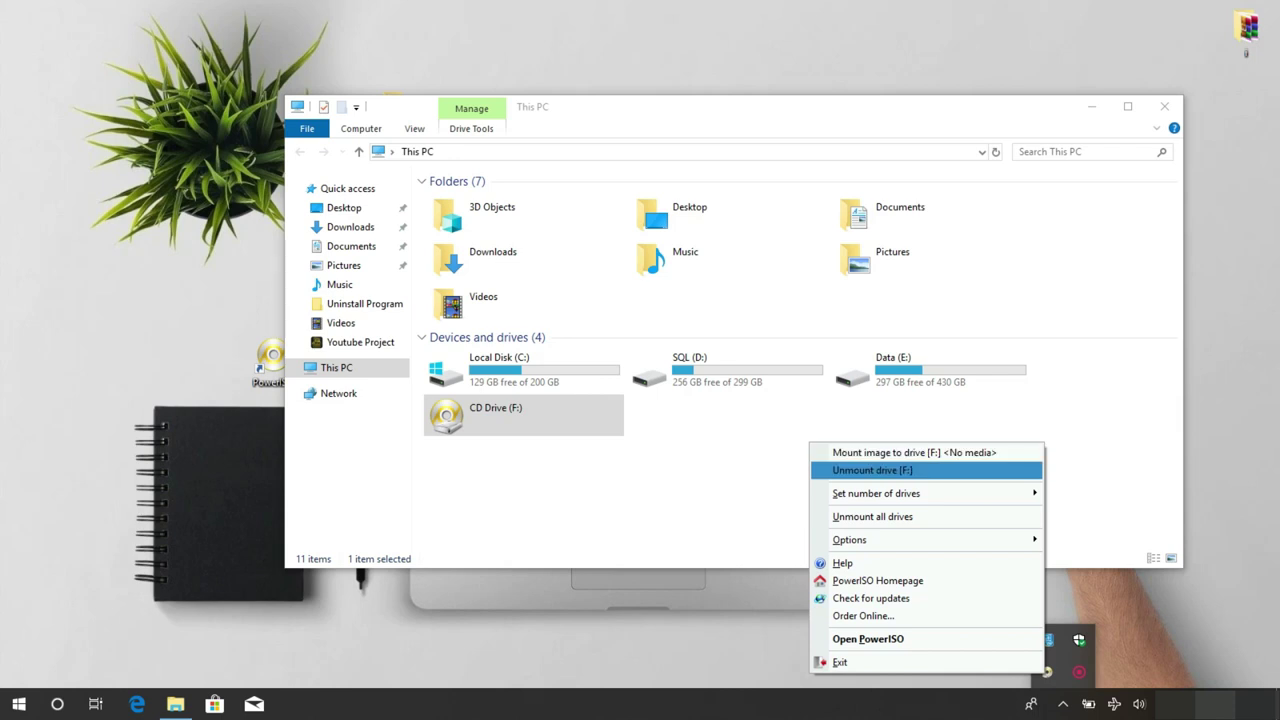
{"action": "mouse_move", "coordinate": [876, 493]}
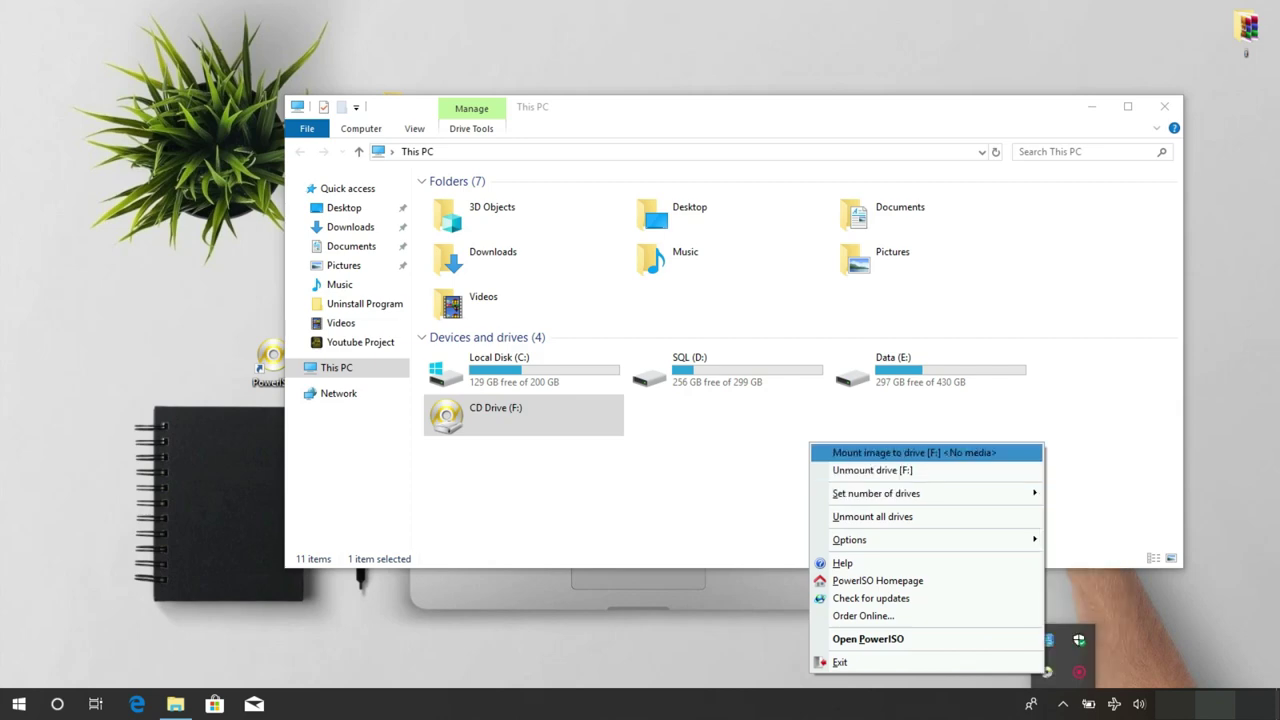
{"action": "left_click", "coordinate": [900, 452]}
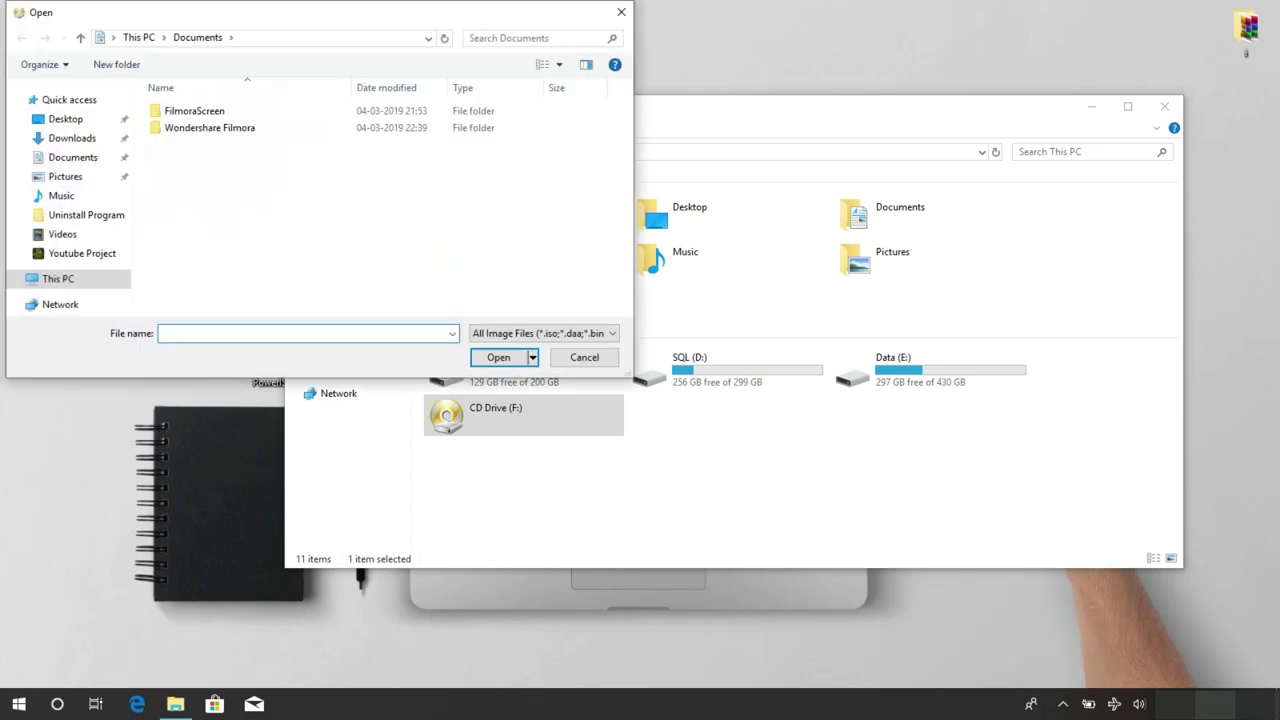
{"action": "left_click", "coordinate": [58, 278]}
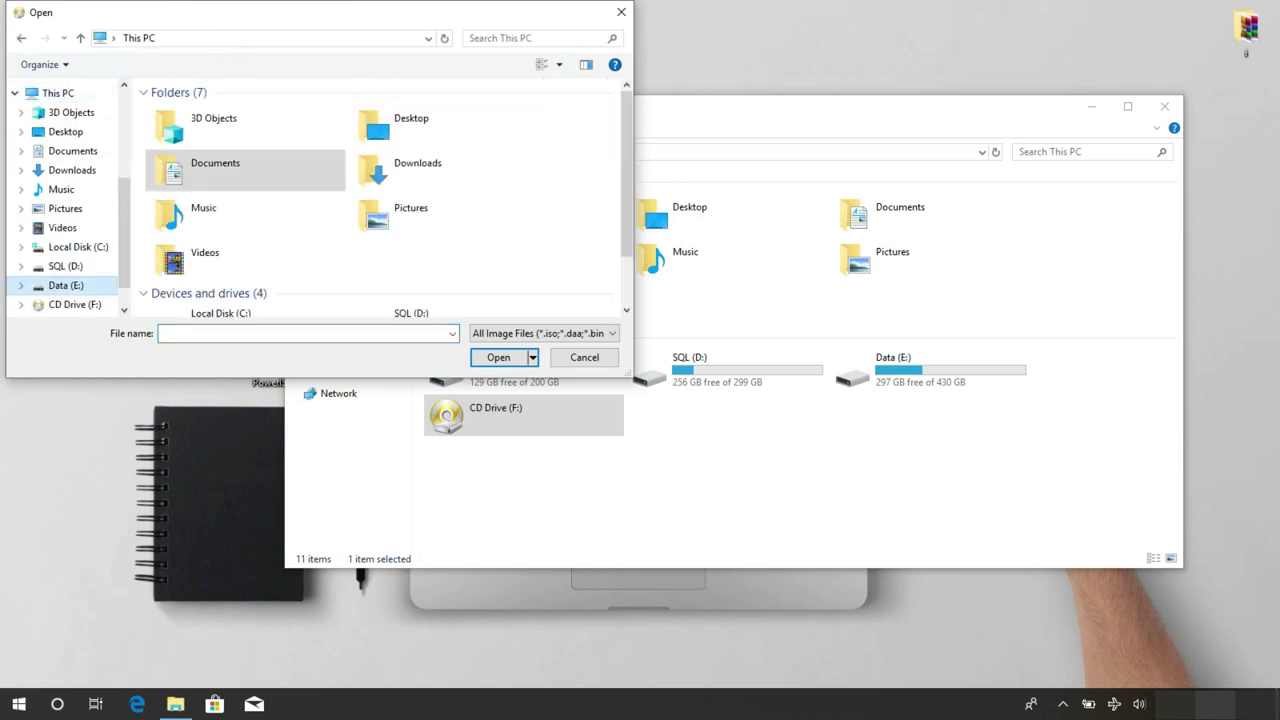
{"action": "left_click", "coordinate": [65, 285]}
{"action": "key", "text": "alt+Up"}
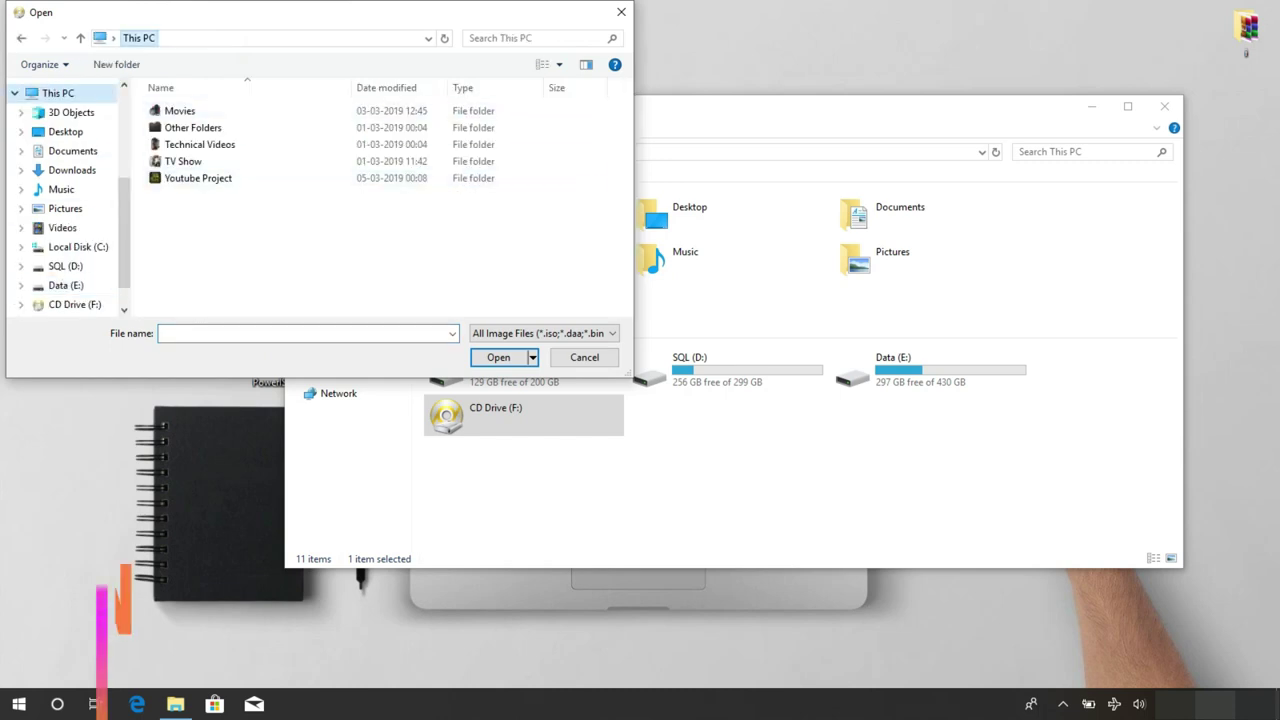
{"action": "double_click", "coordinate": [450, 248]}
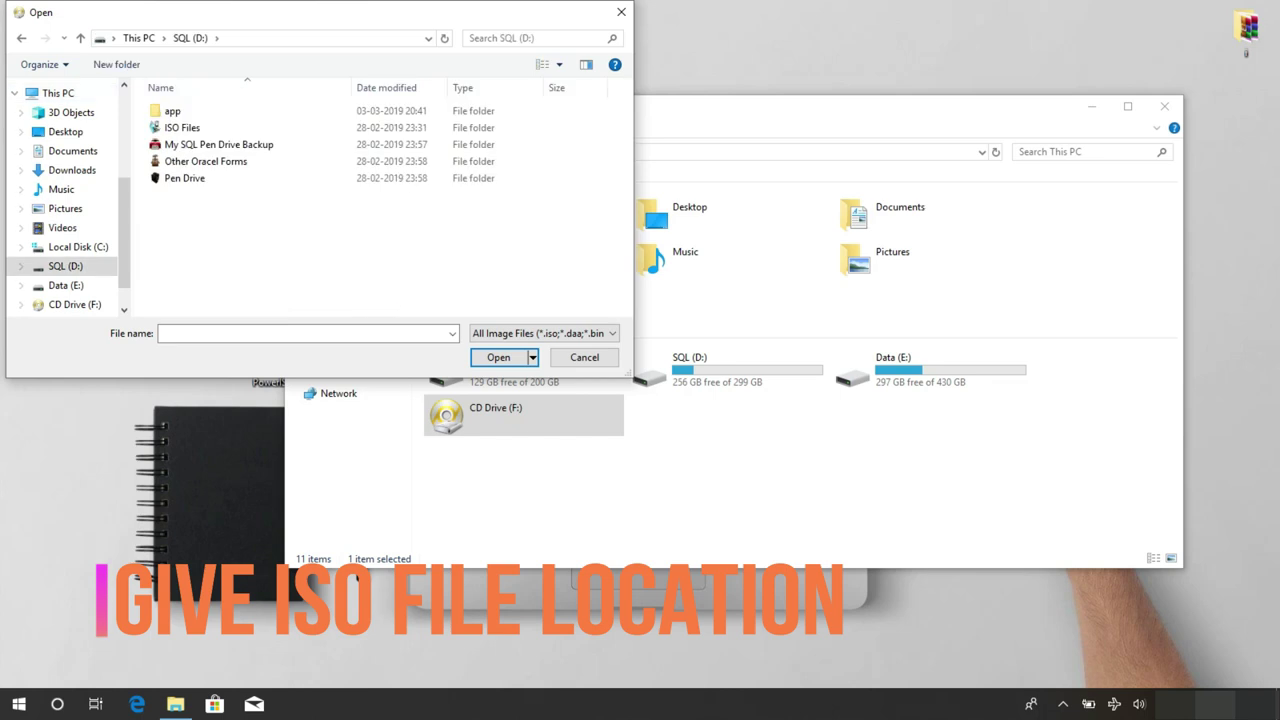
{"action": "double_click", "coordinate": [182, 127]}
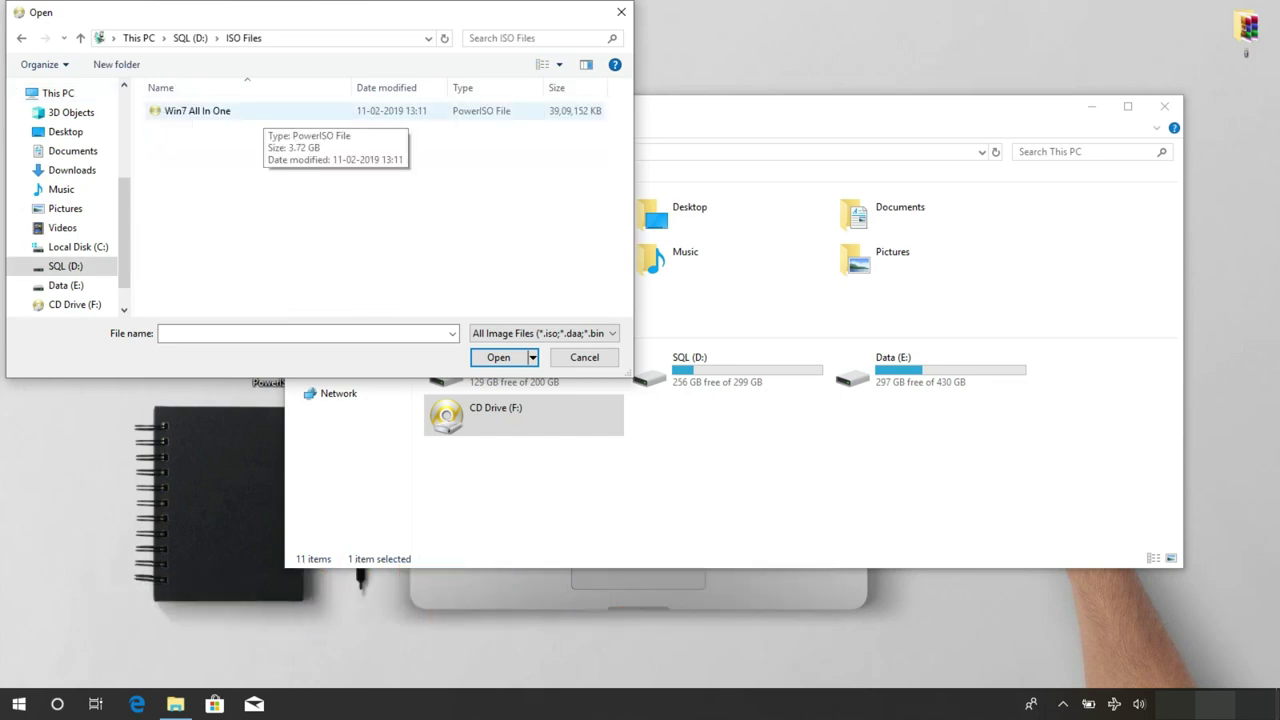
{"action": "left_click", "coordinate": [250, 111]}
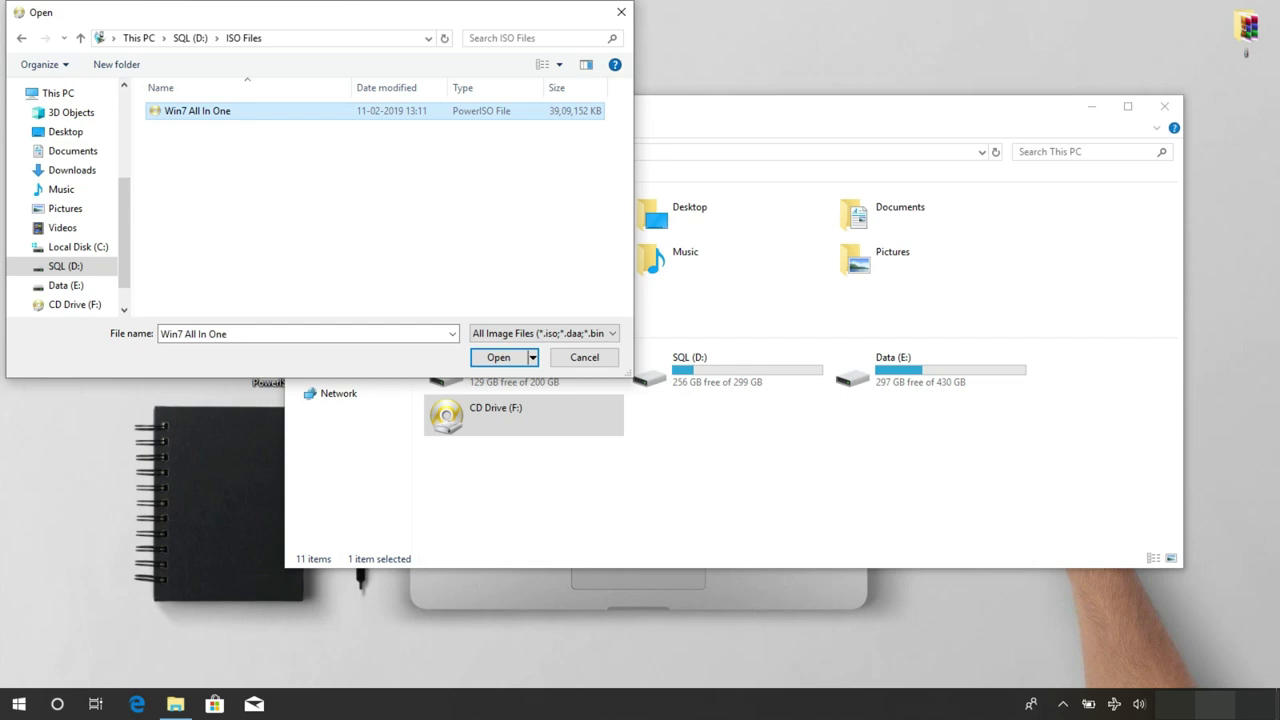
{"action": "key", "text": "Return"}
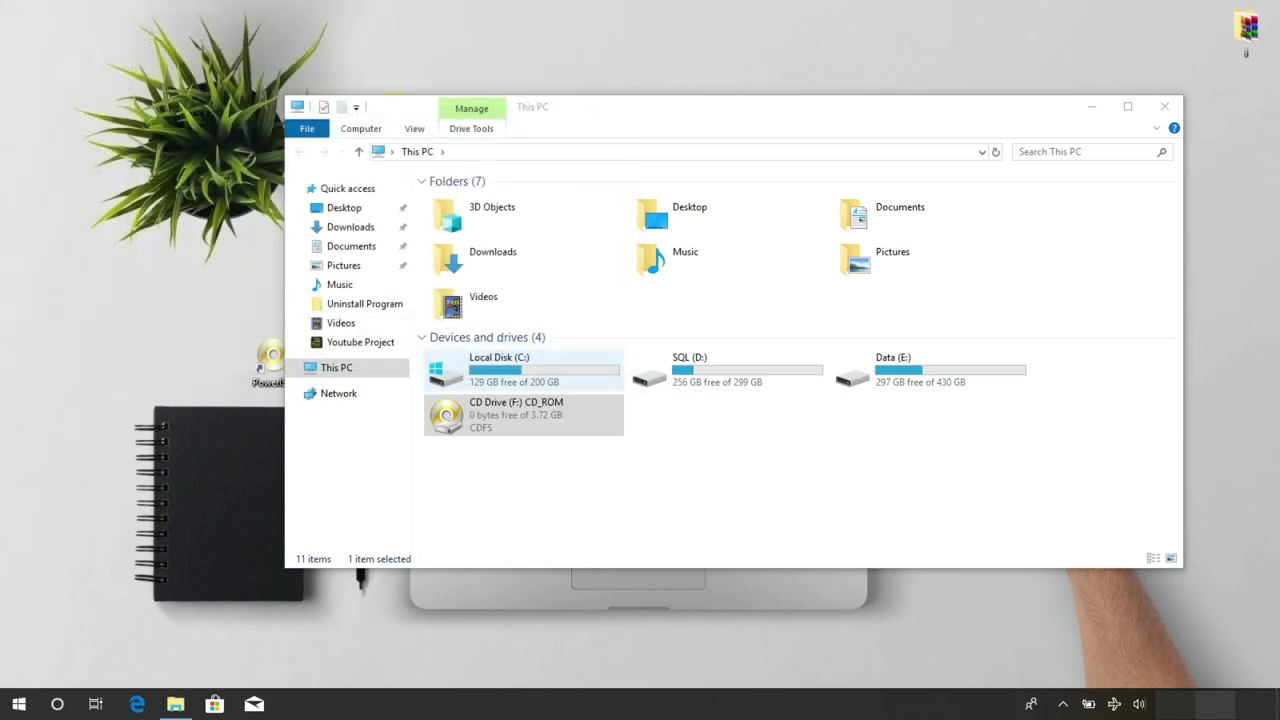
Step: Examine the contents of the mounted CD Drive (F:) as large icons and return to This PC
{"action": "right_click", "coordinate": [538, 412]}
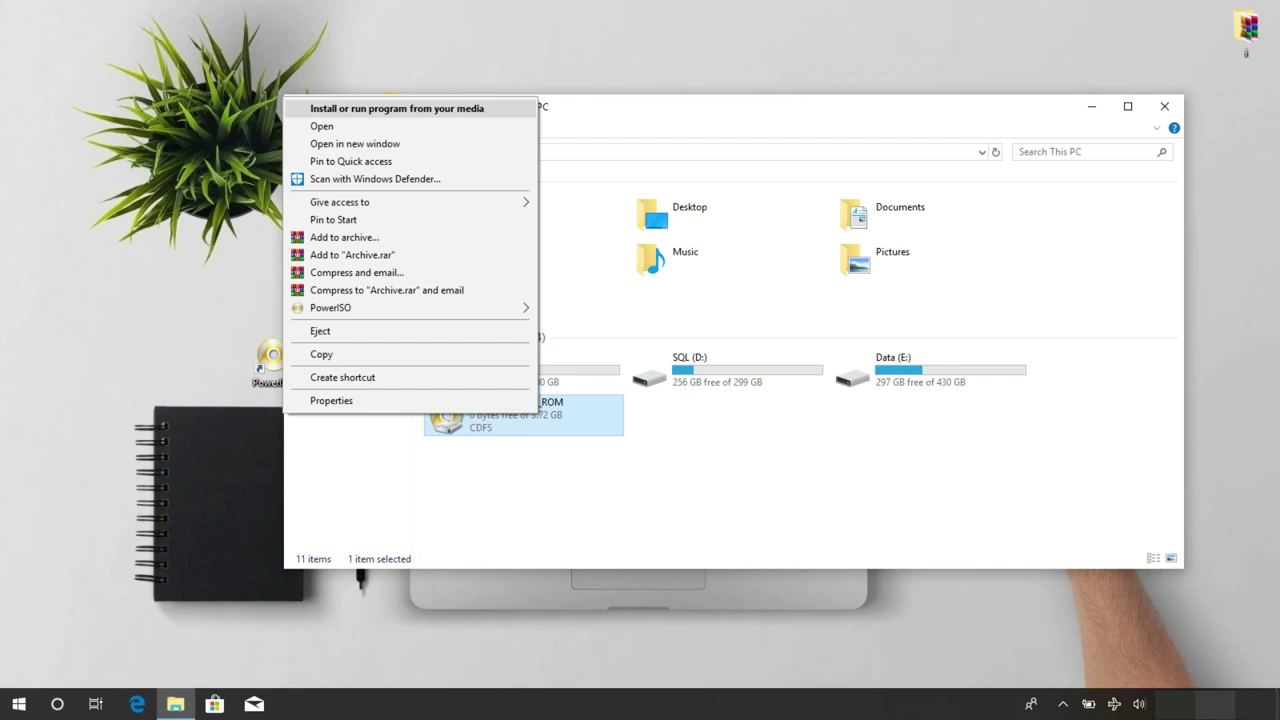
{"action": "key", "text": "Return"}
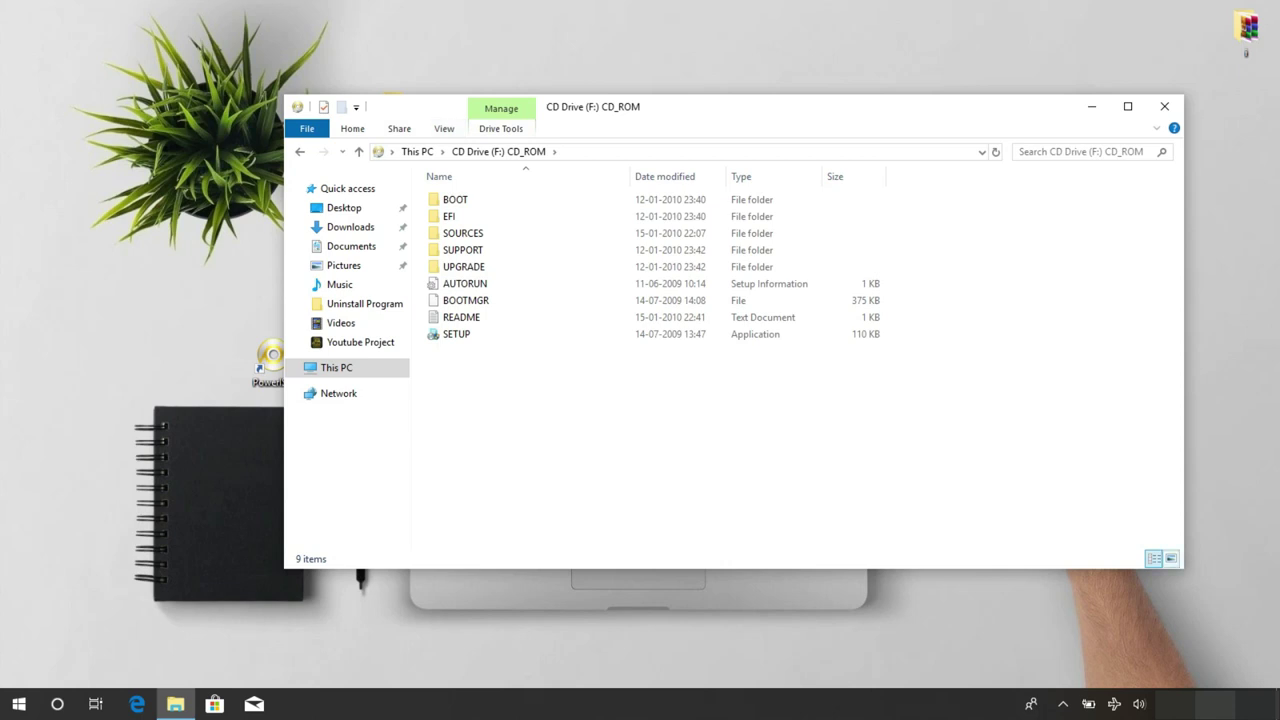
{"action": "left_click", "coordinate": [1171, 558]}
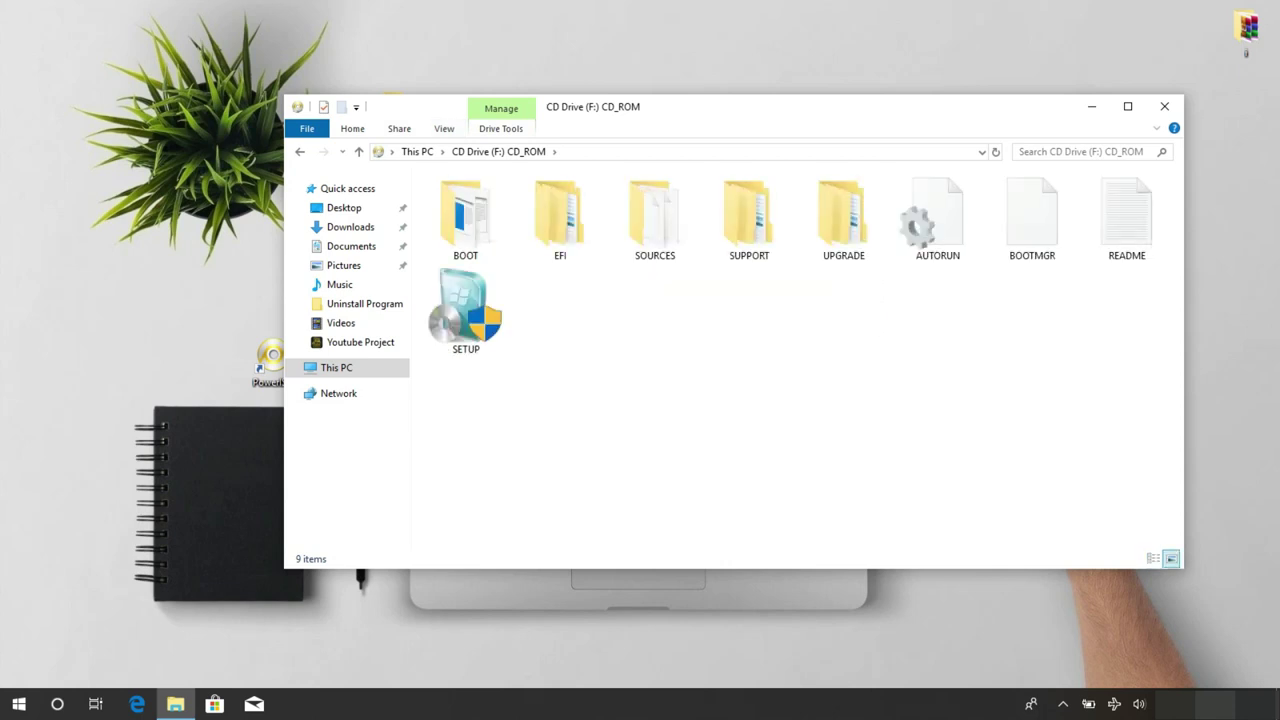
{"action": "mouse_move", "coordinate": [1141, 414]}
{"action": "left_mouse_down"}
{"action": "mouse_move", "coordinate": [414, 171]}
{"action": "mouse_move", "coordinate": [723, 354]}
{"action": "mouse_move", "coordinate": [412, 170]}
{"action": "mouse_move", "coordinate": [1141, 414]}
{"action": "left_mouse_up"}
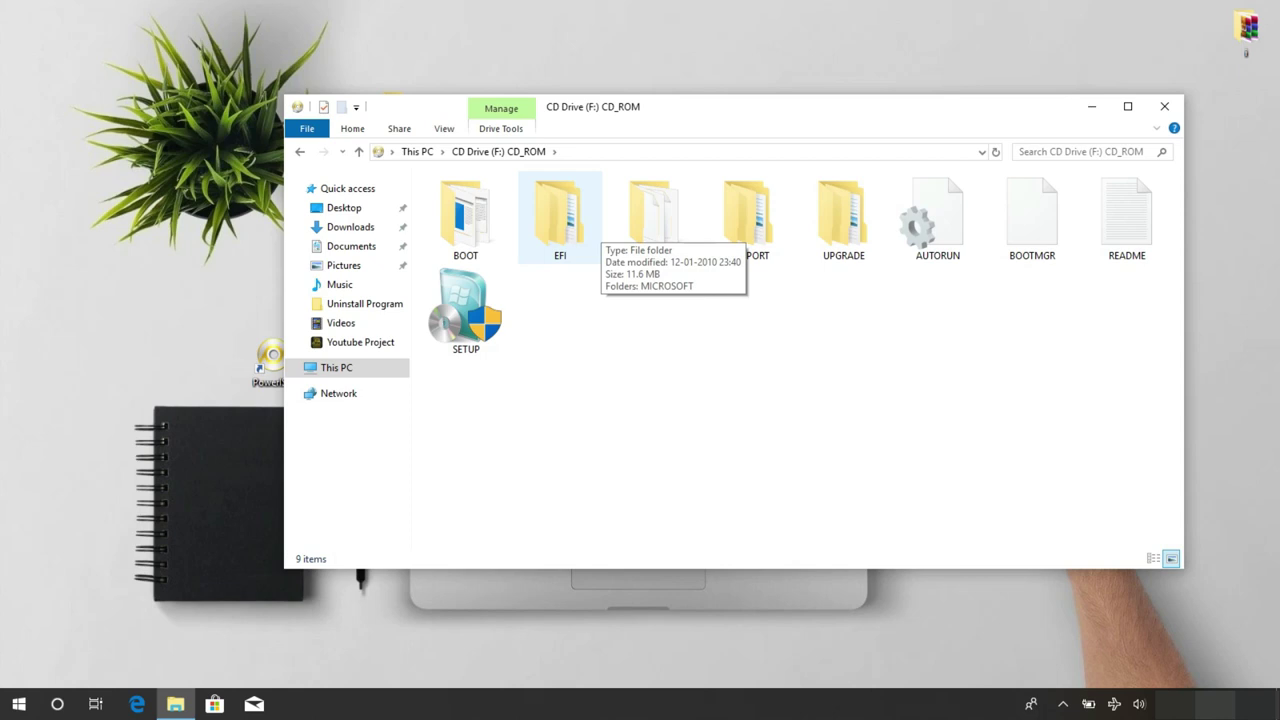
{"action": "key", "text": "alt+Left"}
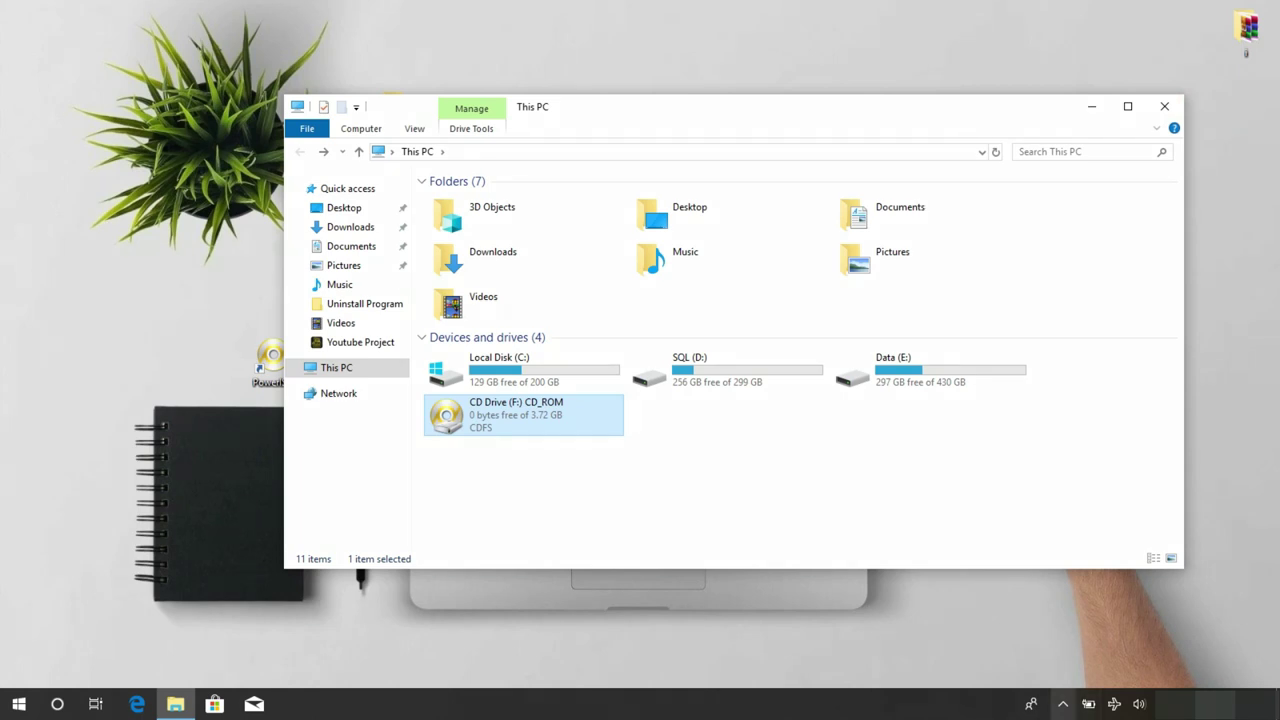
{"action": "left_click", "coordinate": [1063, 704]}
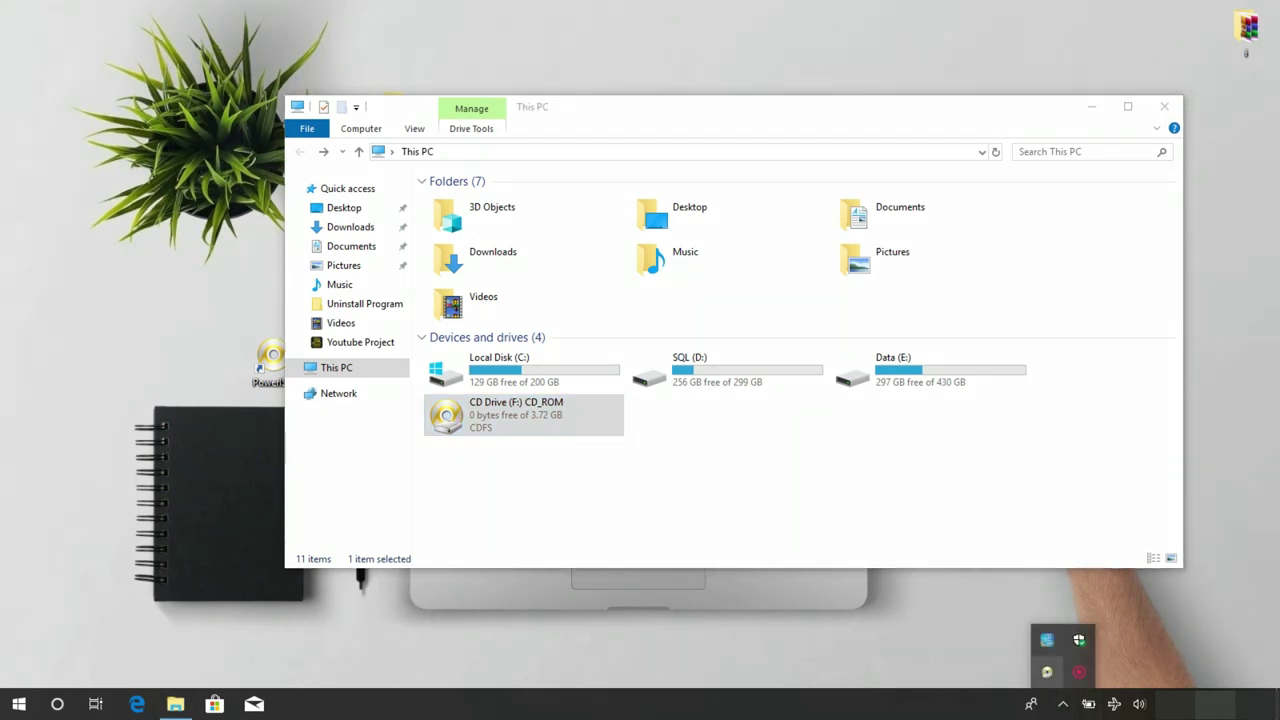
{"action": "right_click", "coordinate": [1047, 672]}
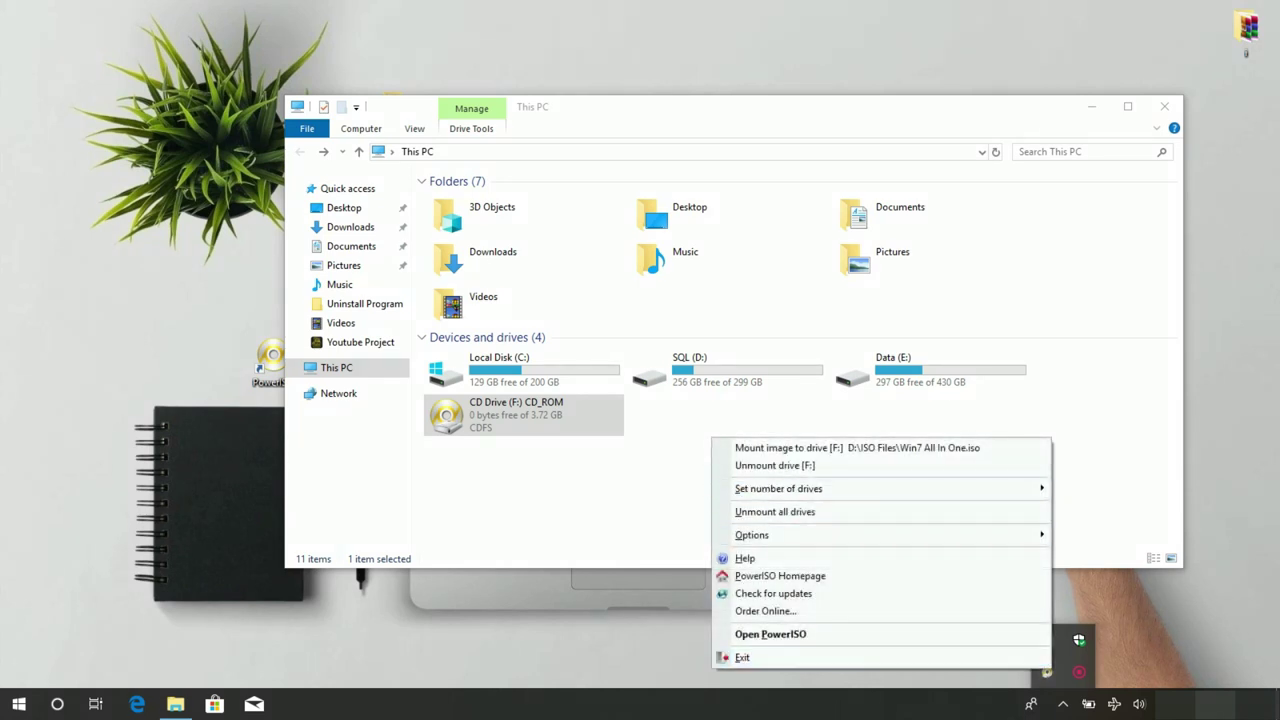
{"action": "right_click", "coordinate": [1046, 672]}
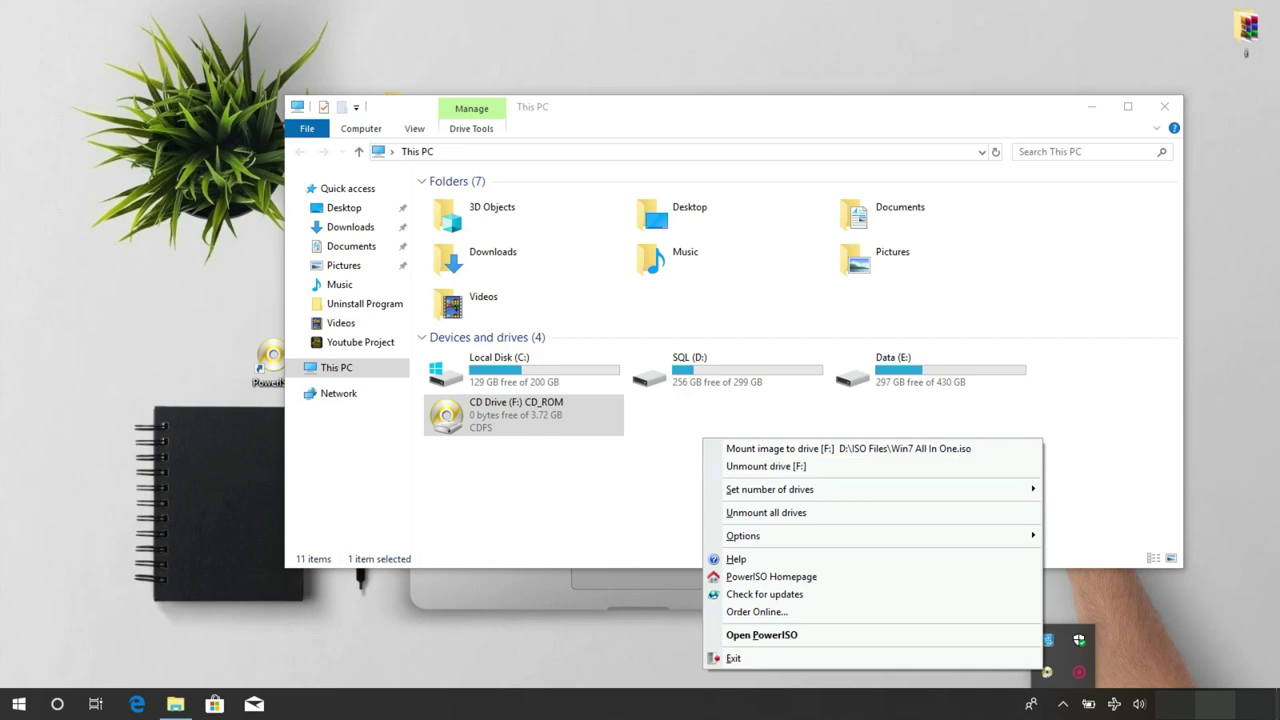
Step: Close This PC, launch PowerISO and unmount virtual drive F: from its main window
{"action": "left_click", "coordinate": [1164, 106]}
{"action": "double_click", "coordinate": [273, 358]}
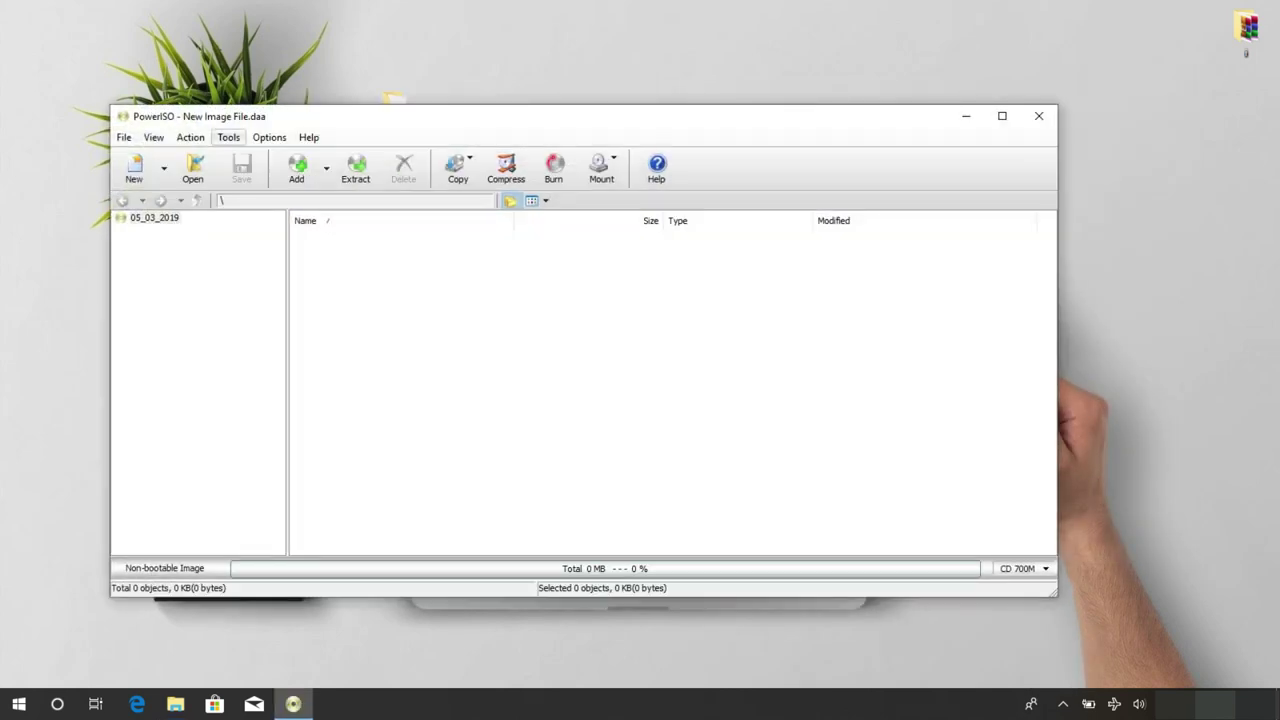
{"action": "left_click", "coordinate": [228, 137]}
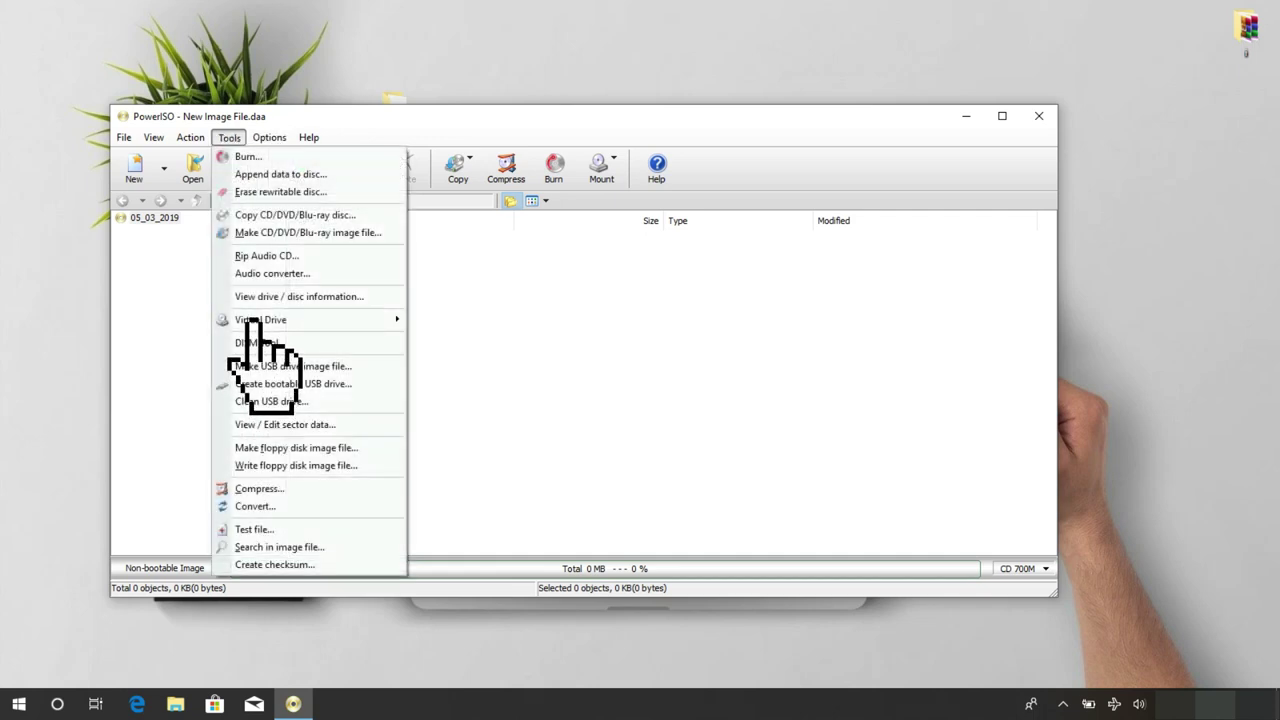
{"action": "mouse_move", "coordinate": [260, 320]}
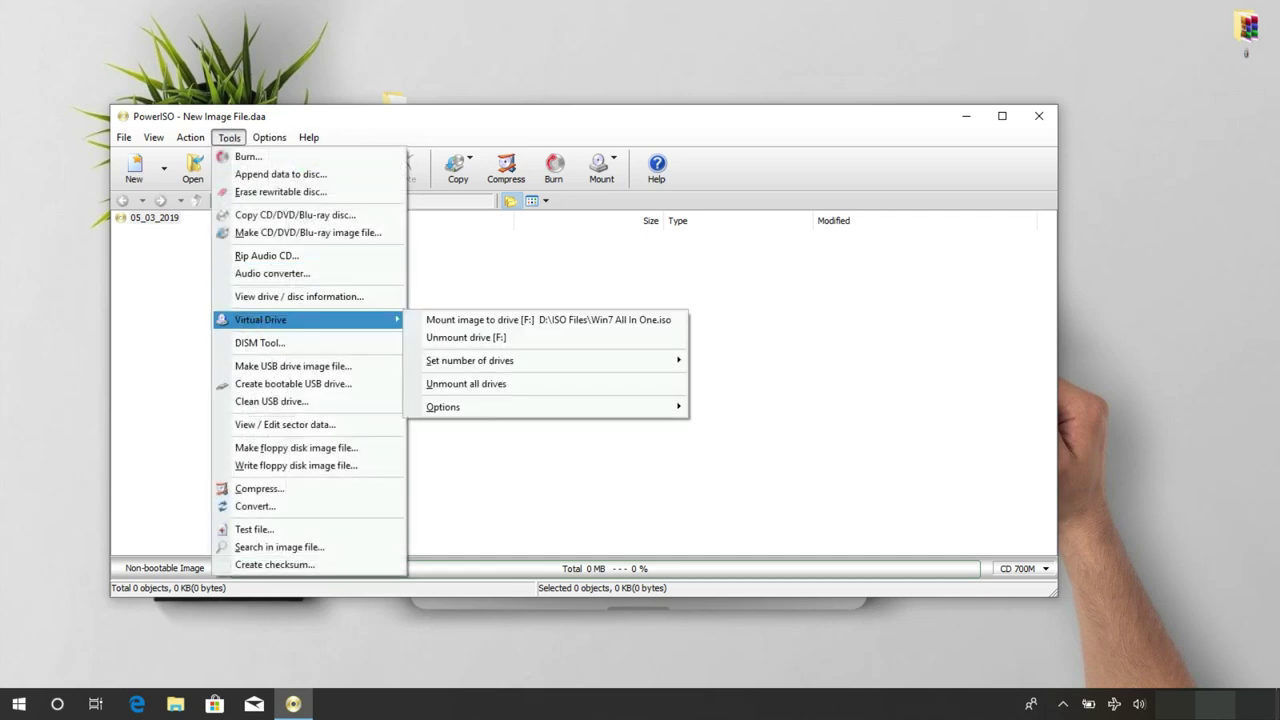
{"action": "left_click", "coordinate": [480, 339]}
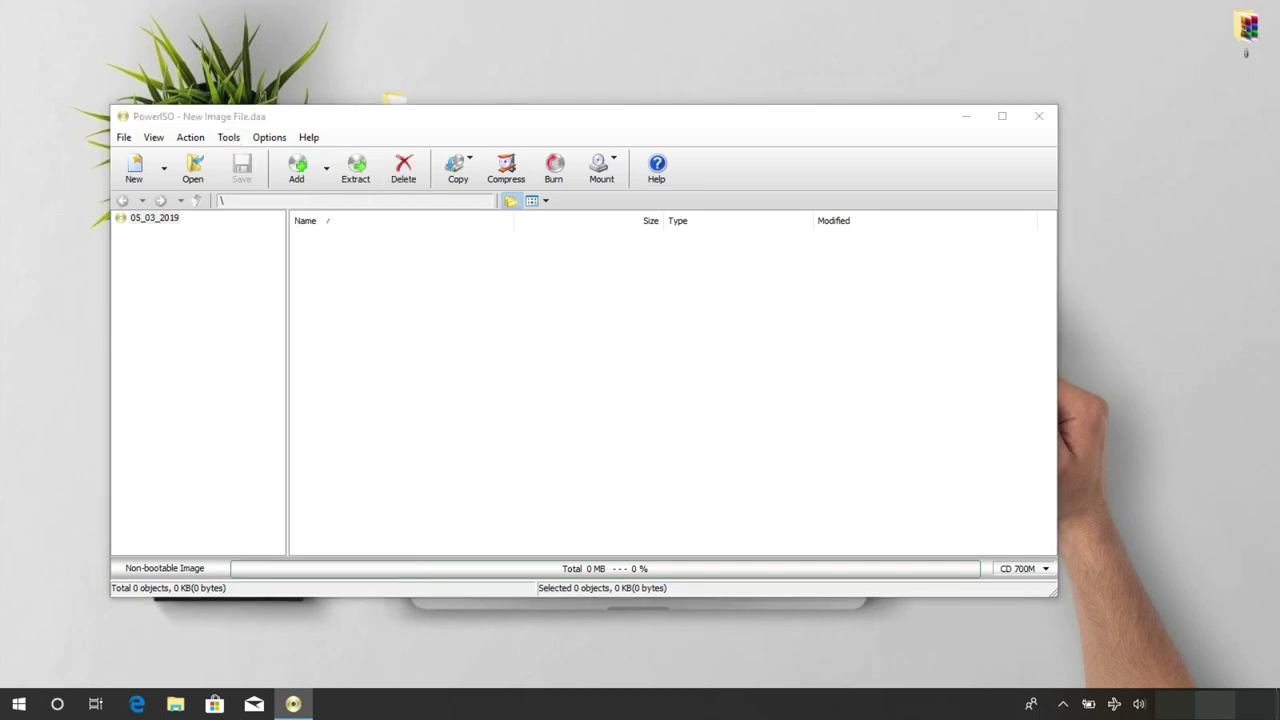
Step: Check CD Drive (F:) in This PC after the unmount, and close the File Explorer window
{"action": "key", "text": "super+e"}
{"action": "left_click", "coordinate": [447, 415]}
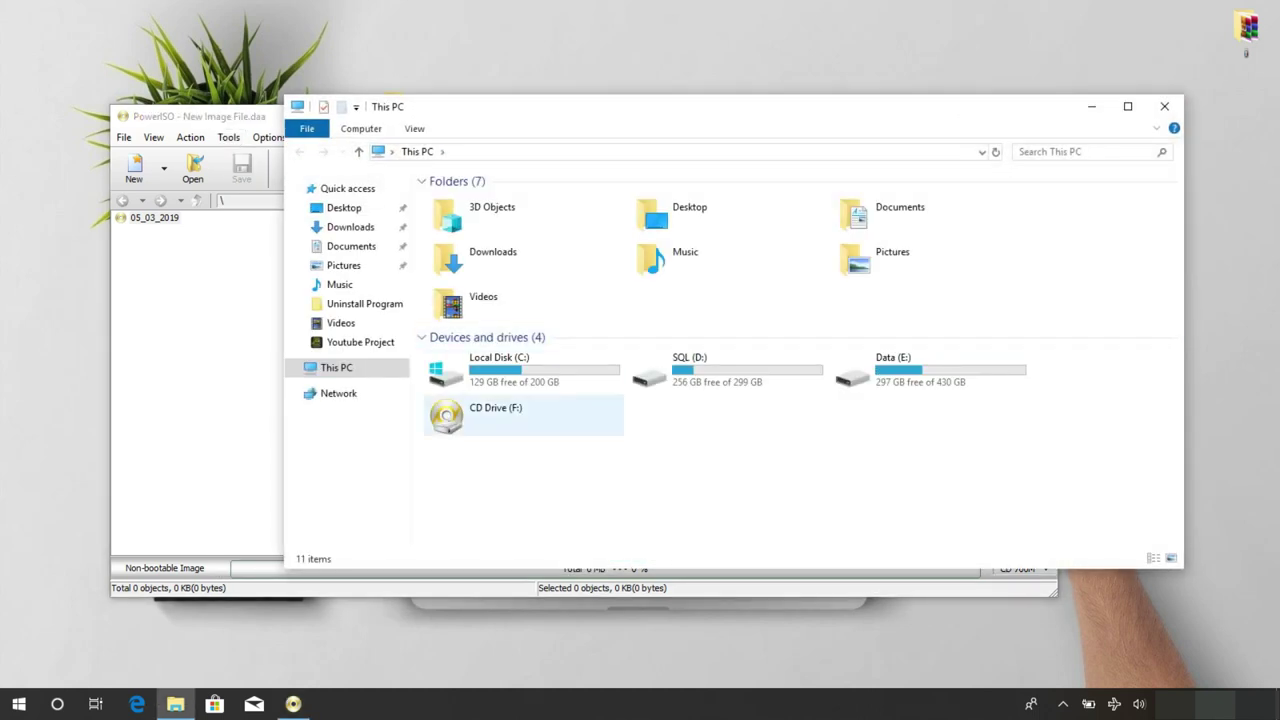
{"action": "key", "text": "alt+F4"}
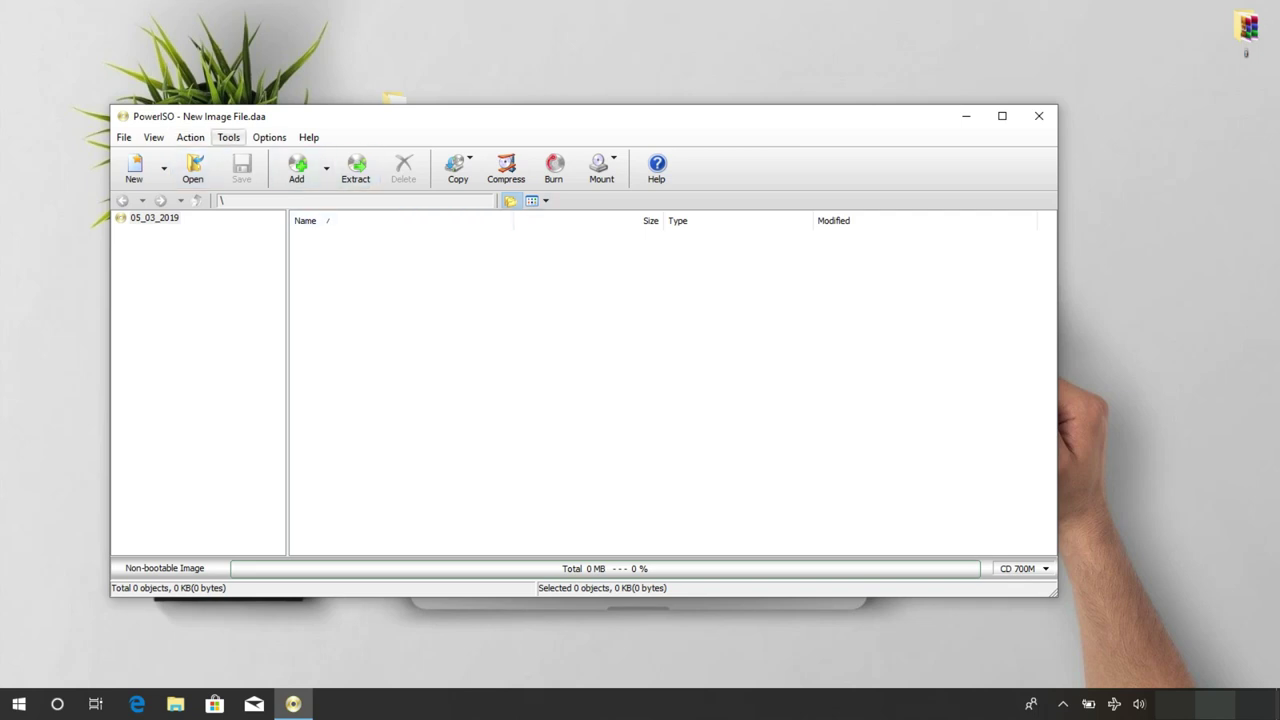
Step: Examine the Convert image file dialog and its source file browser, and try to start a conversion without a source file
{"action": "left_click", "coordinate": [228, 137]}
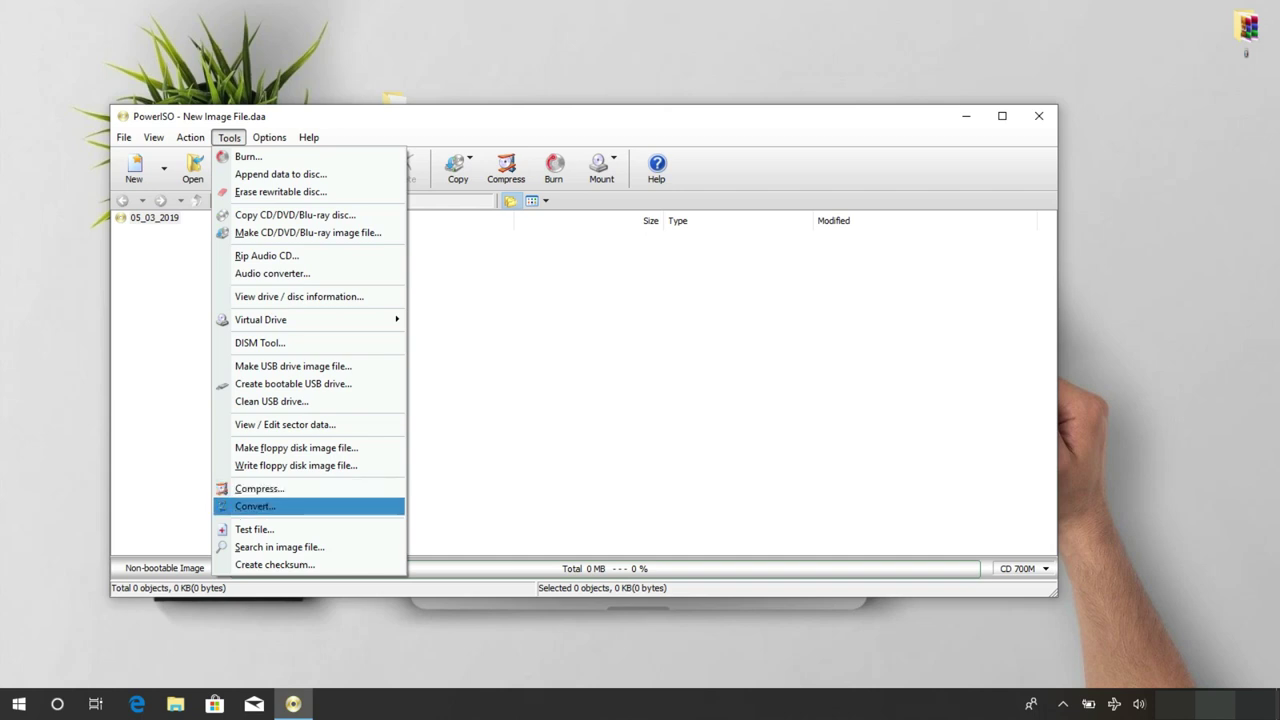
{"action": "key", "text": "Return"}
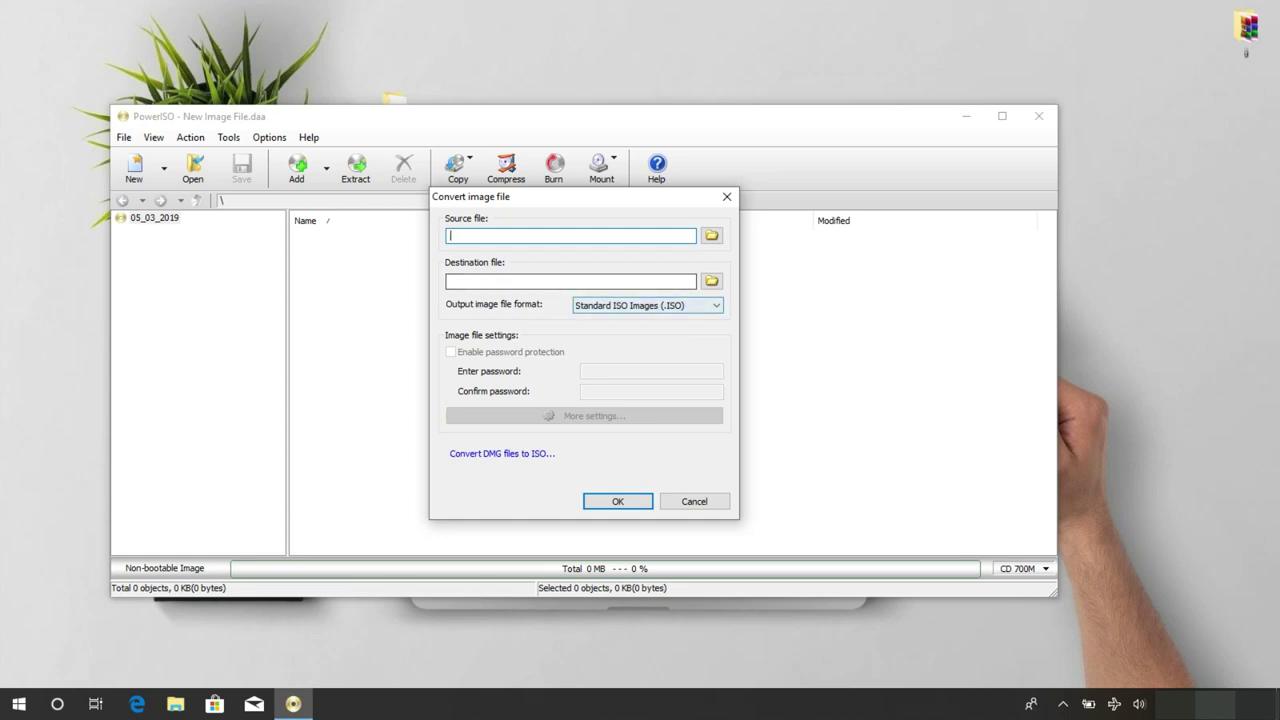
{"action": "left_click", "coordinate": [711, 235]}
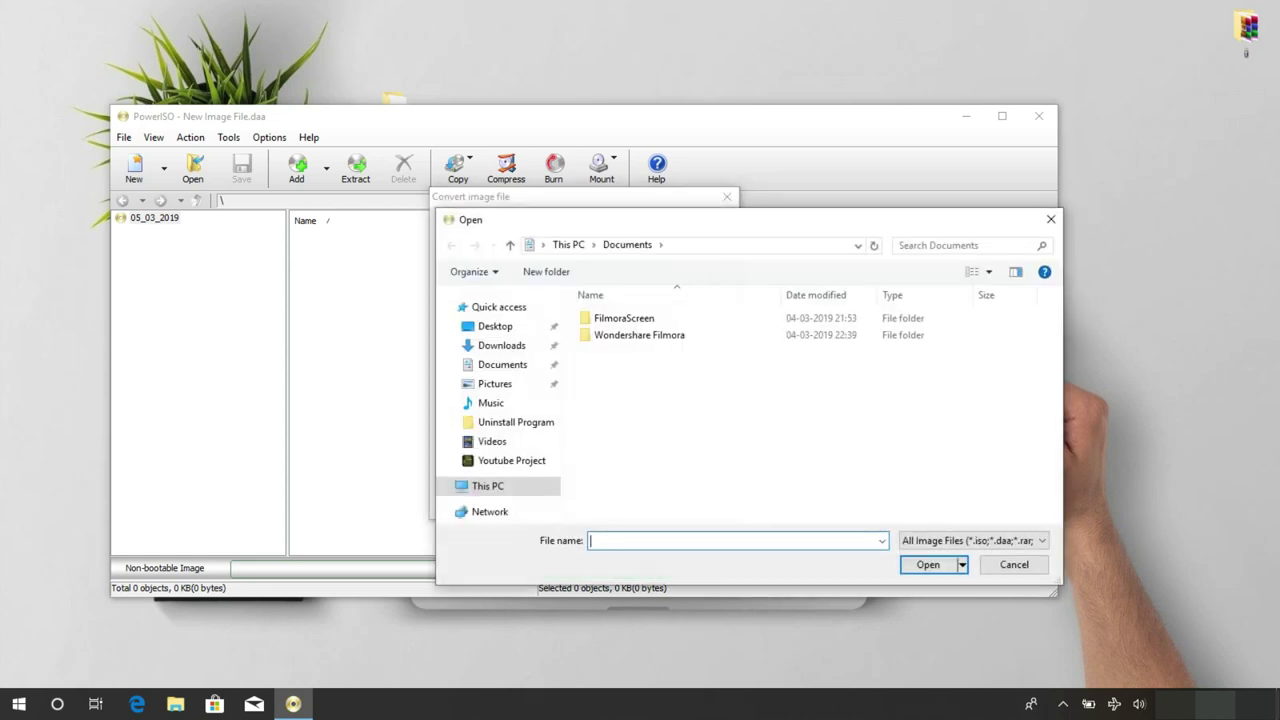
{"action": "key", "text": "Escape"}
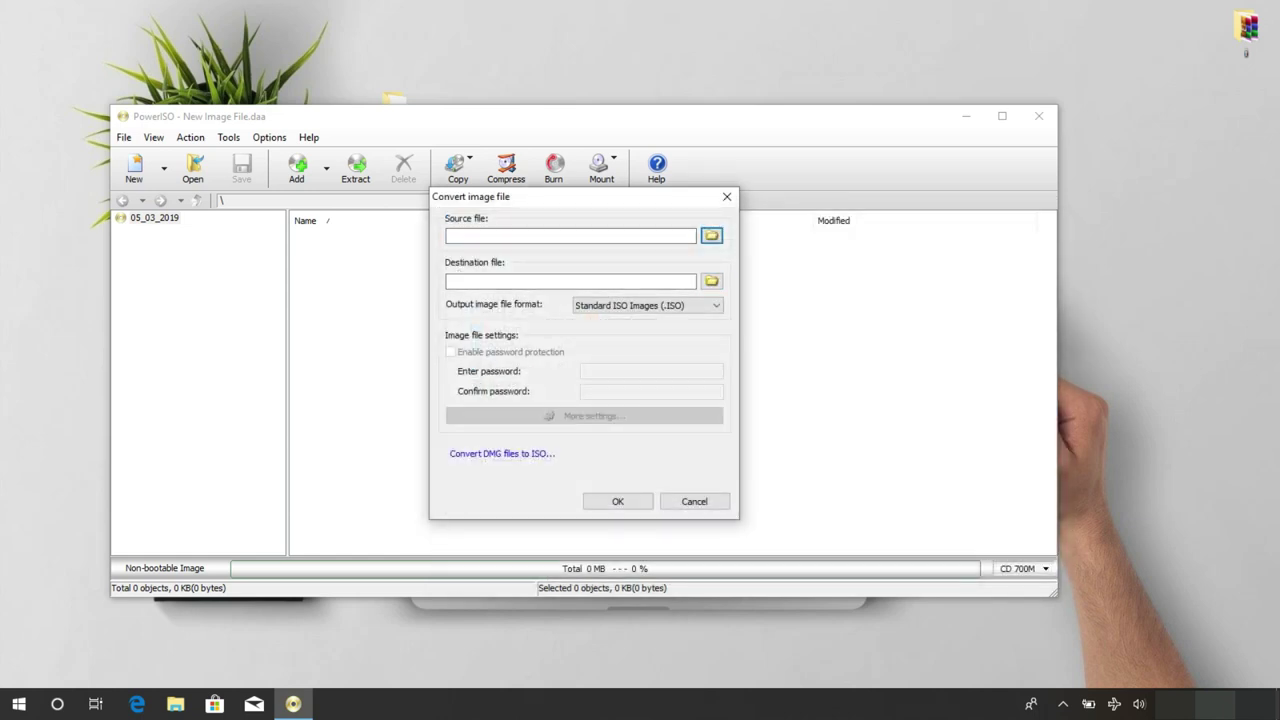
{"action": "left_click", "coordinate": [618, 501]}
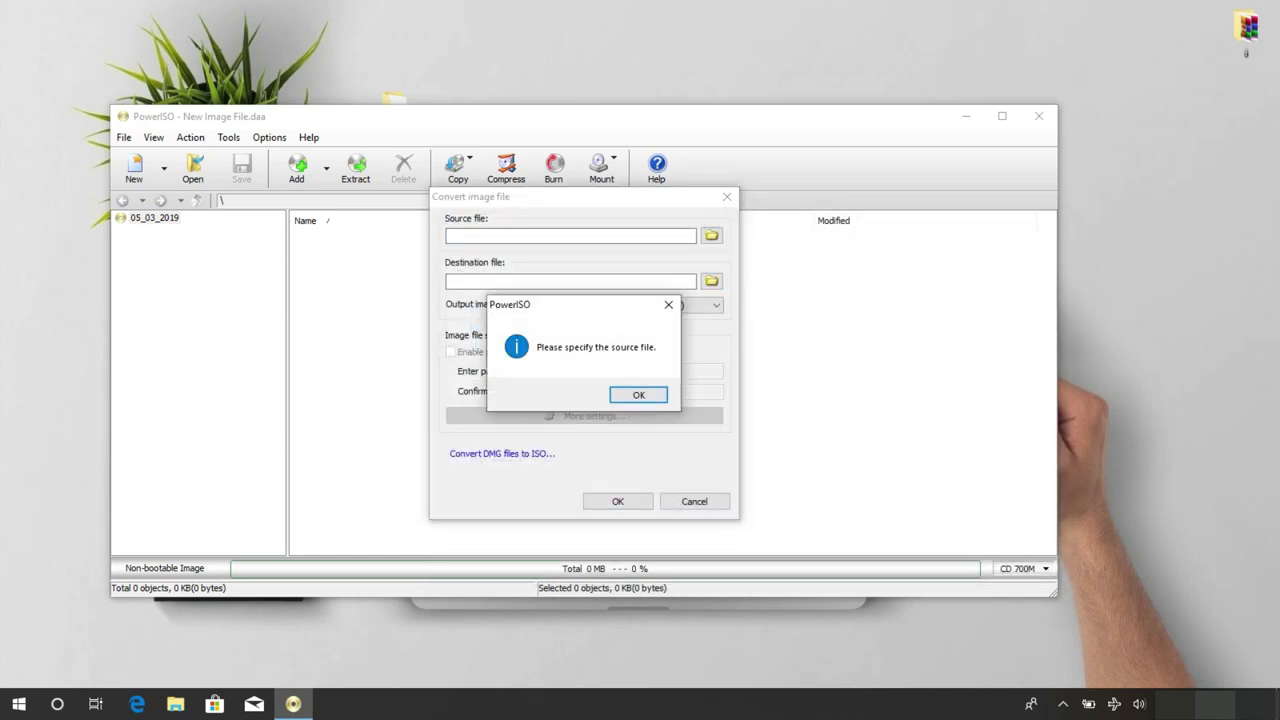
{"action": "key", "text": "Return"}
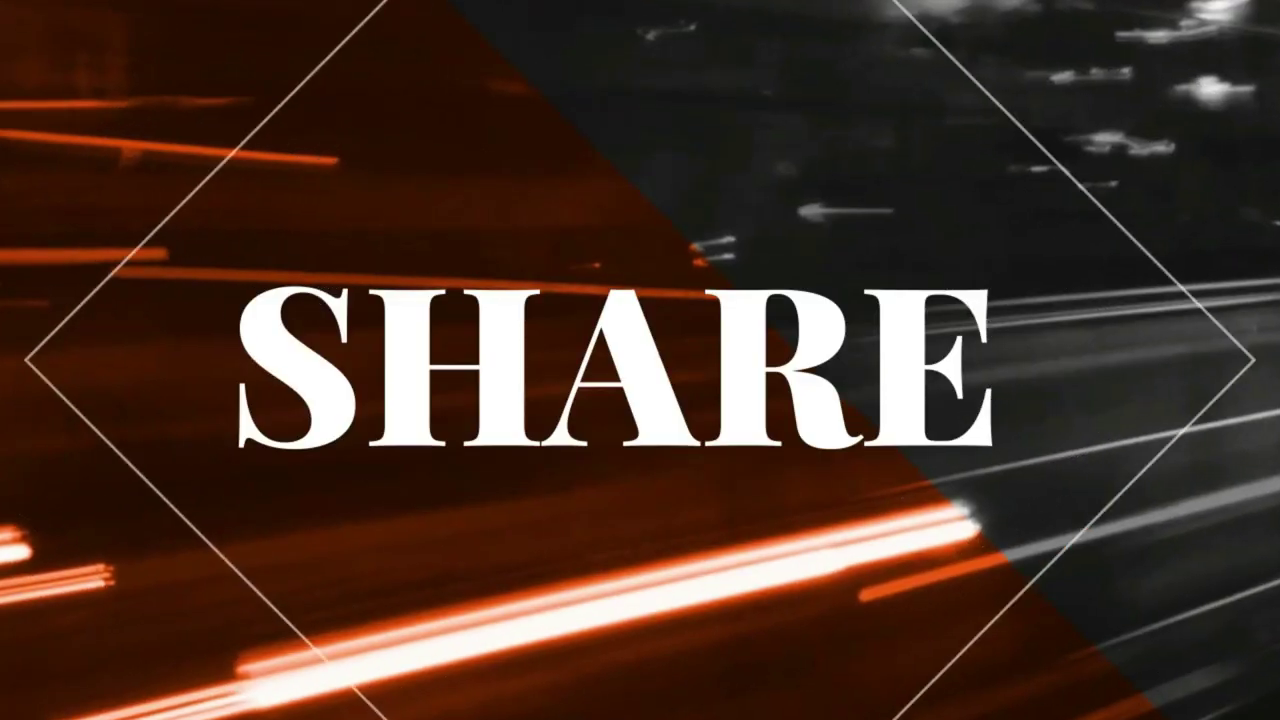